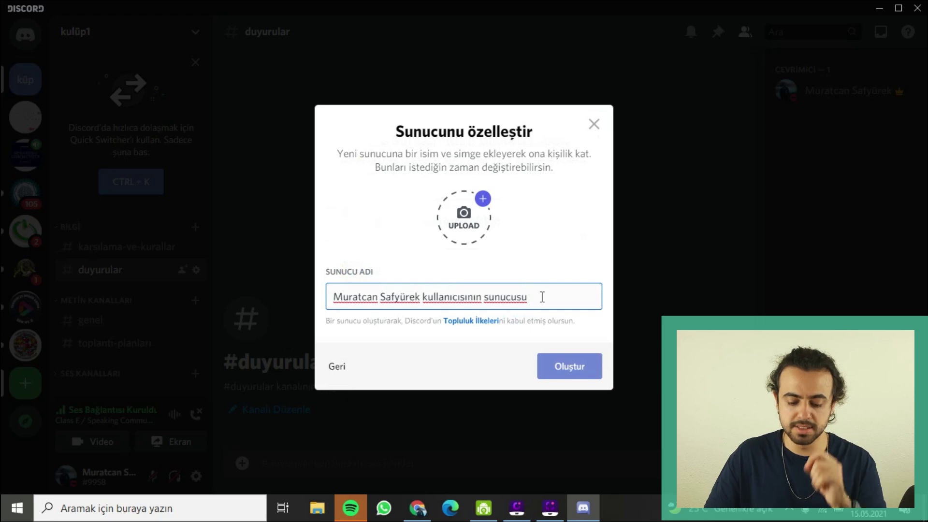
Name the new server MCS and create it.
text(MCS)
key(Return)
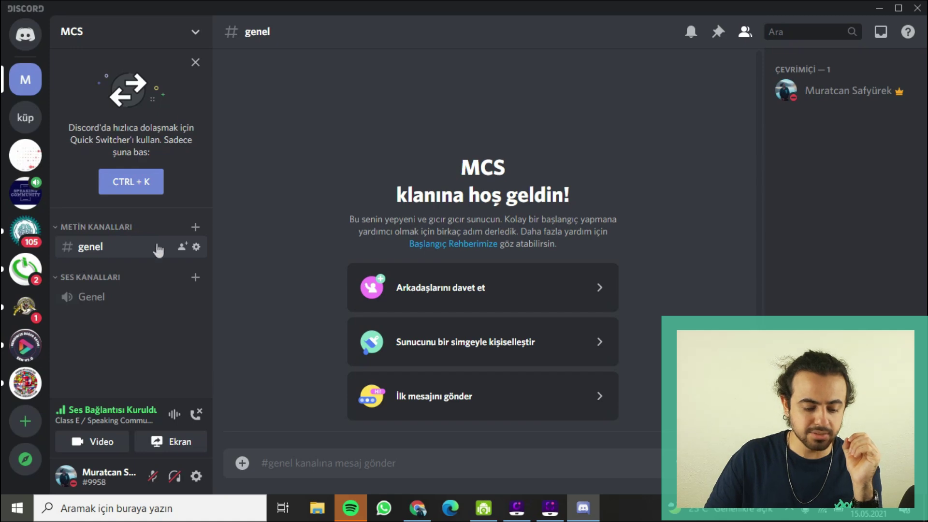
Add two text channels named sadasdasd and asdasd under Metin Kanalları and open each of them.
click(195, 227)
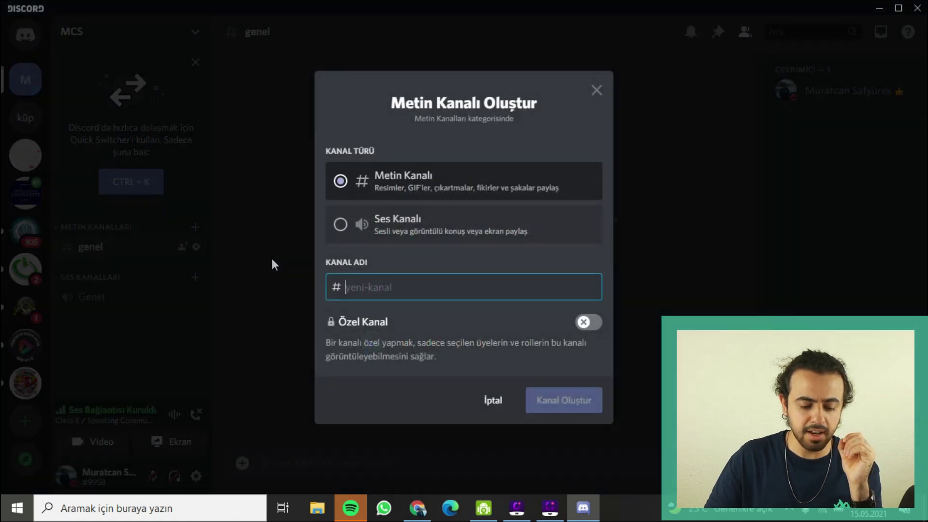
text(sadasdasd)
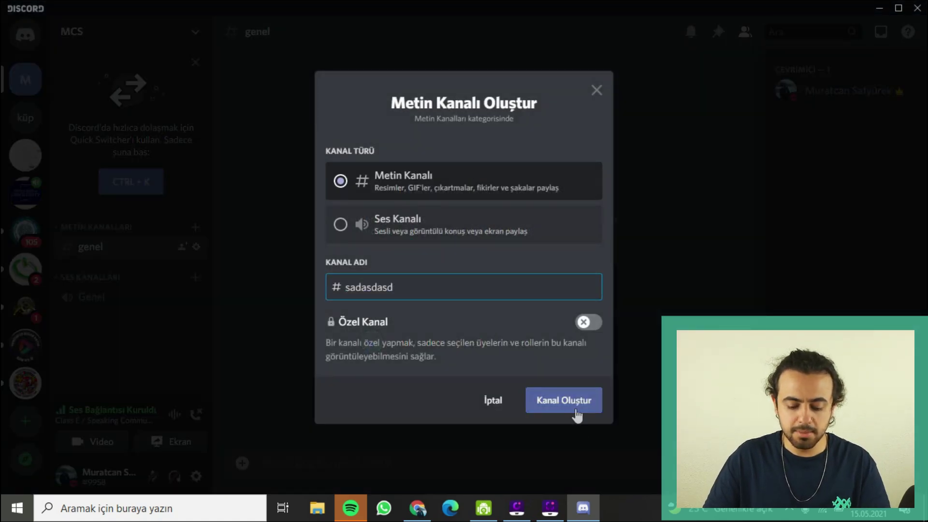
click(577, 409)
click(195, 227)
text(asdasd)
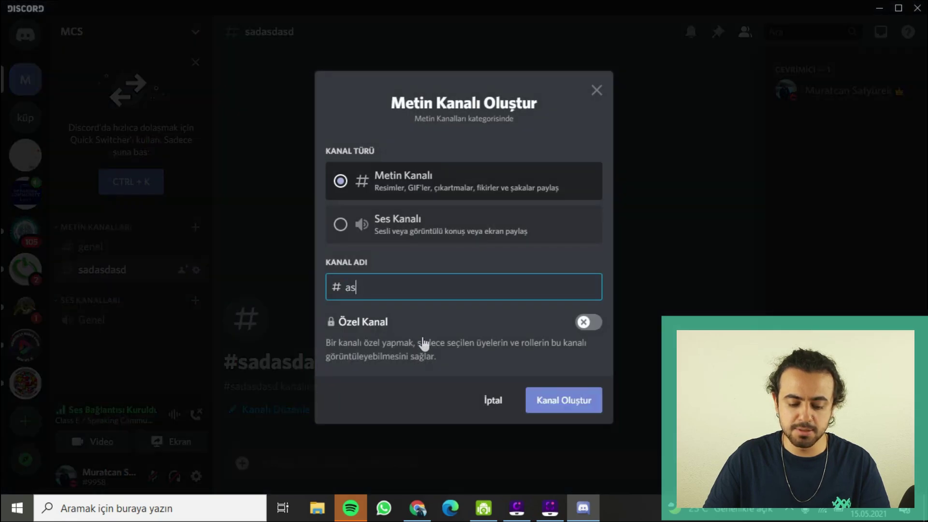
click(580, 402)
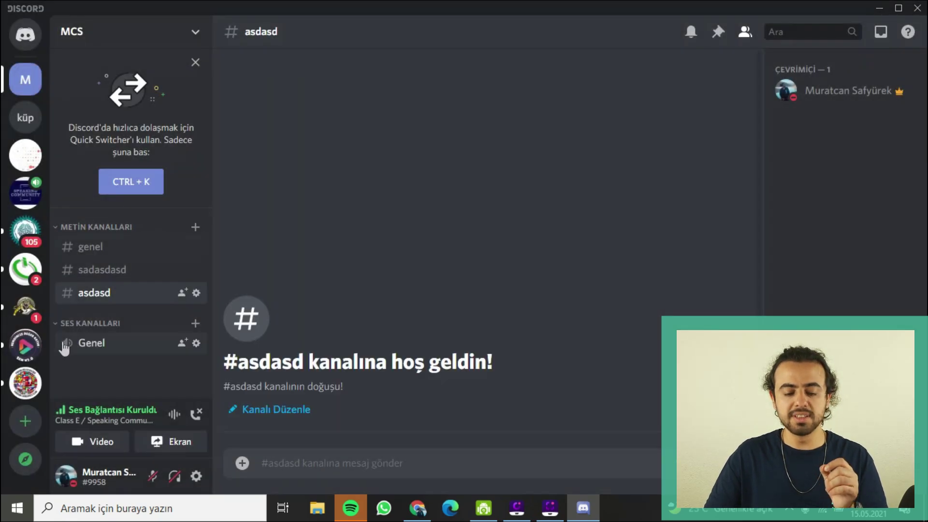
click(109, 272)
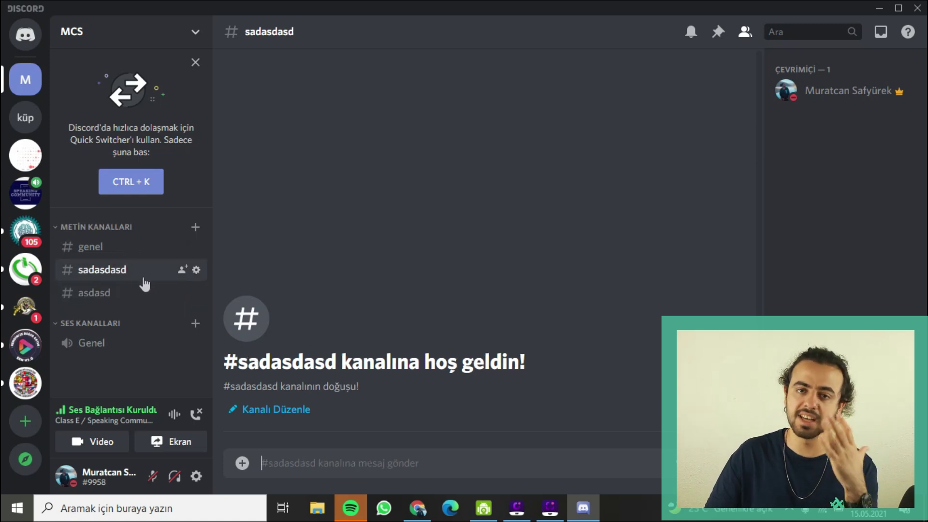
click(114, 297)
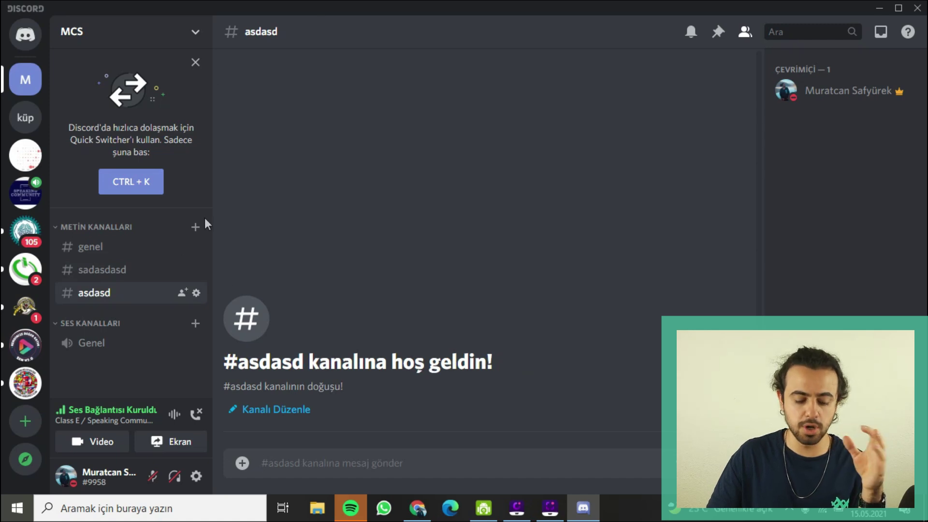
Create a voice channel named asdasdasdasdasd under Ses Kanalları.
click(195, 322)
text(asdasdasdasdasd)
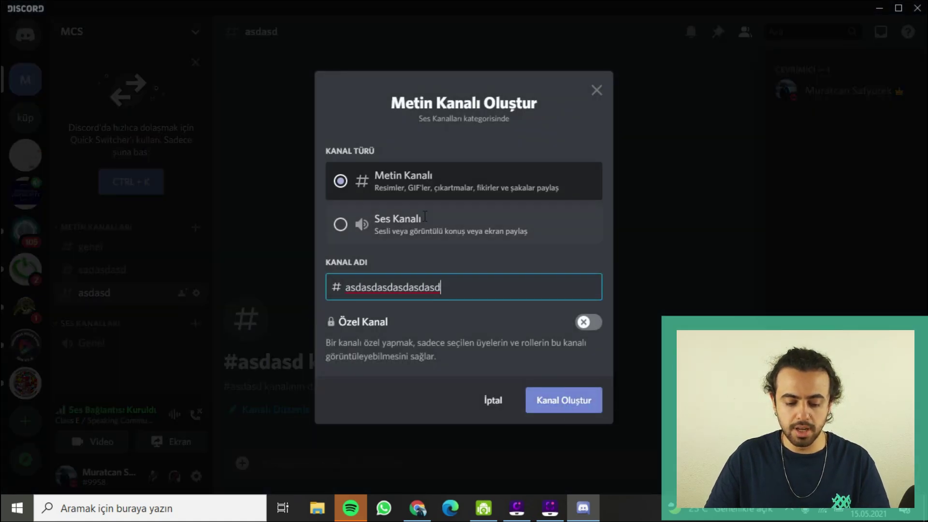
click(425, 216)
click(580, 408)
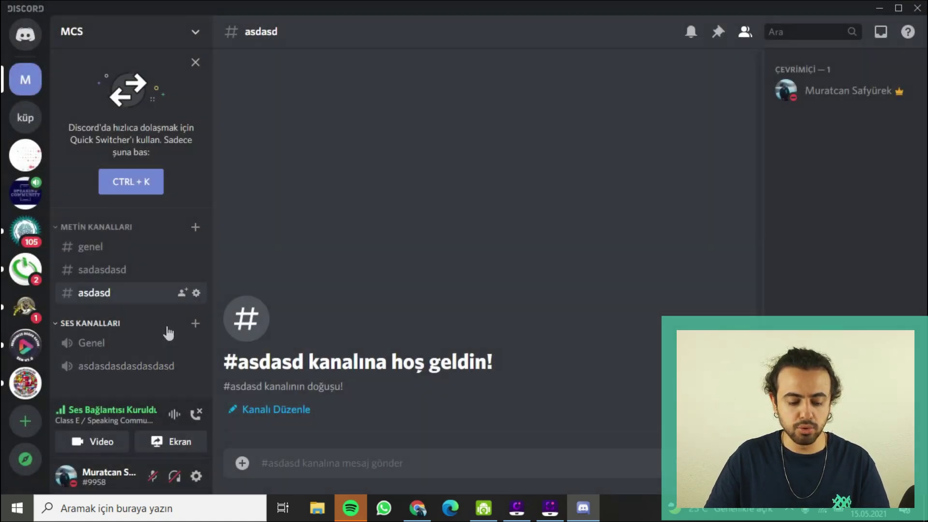
Create a text channel named özel in the Ses Kanalları category.
click(194, 323)
text(özel)
click(585, 405)
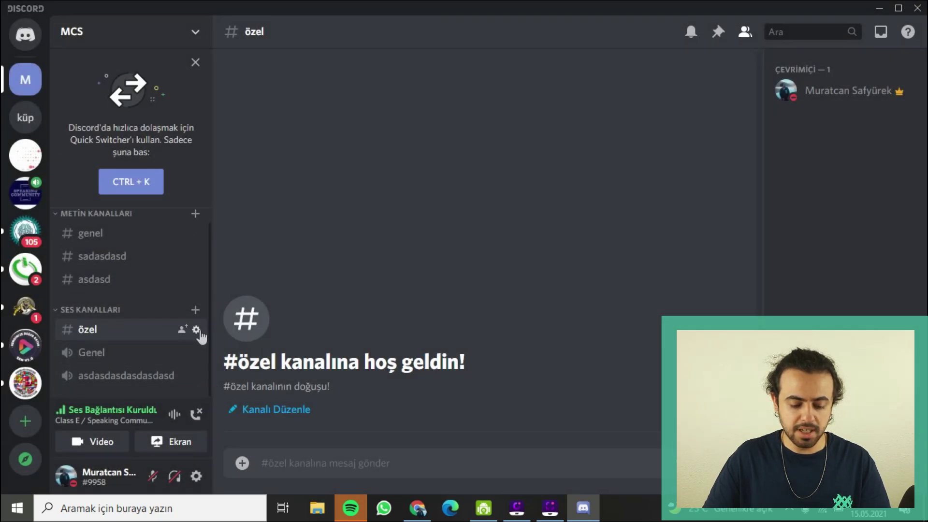
click(197, 329)
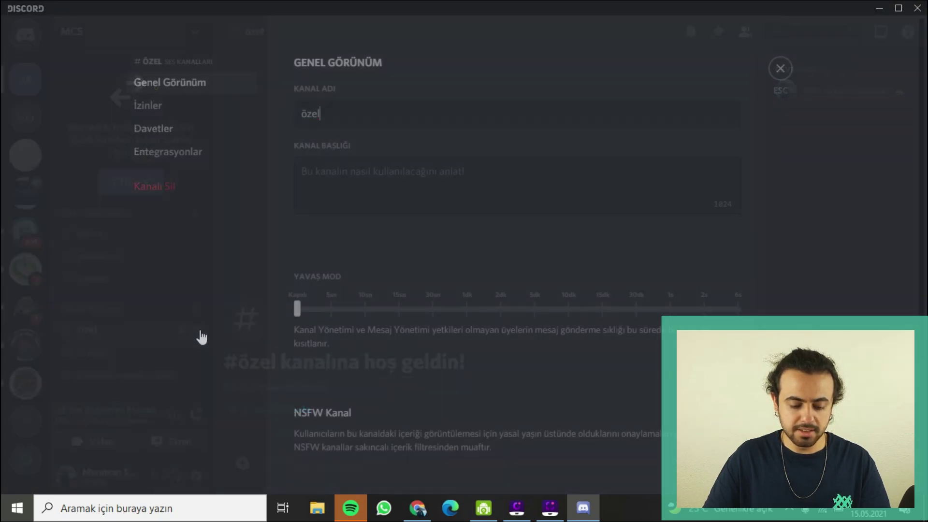
click(192, 114)
scroll(455, 235, down, 4)
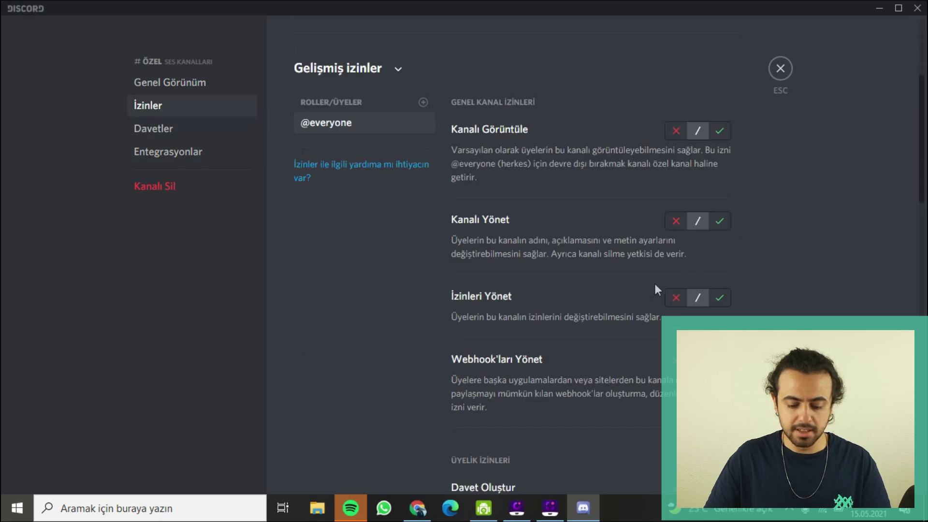
scroll(579, 281, down, 10)
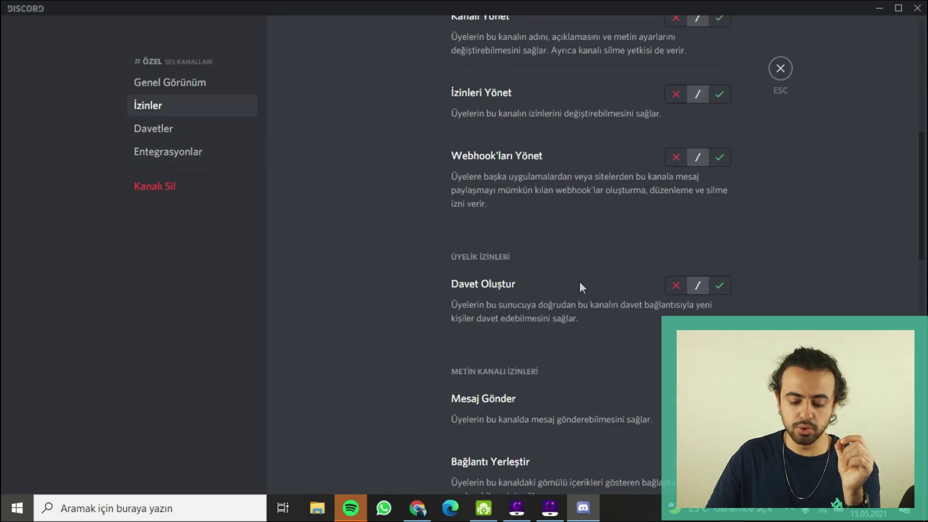
scroll(579, 281, down, 10)
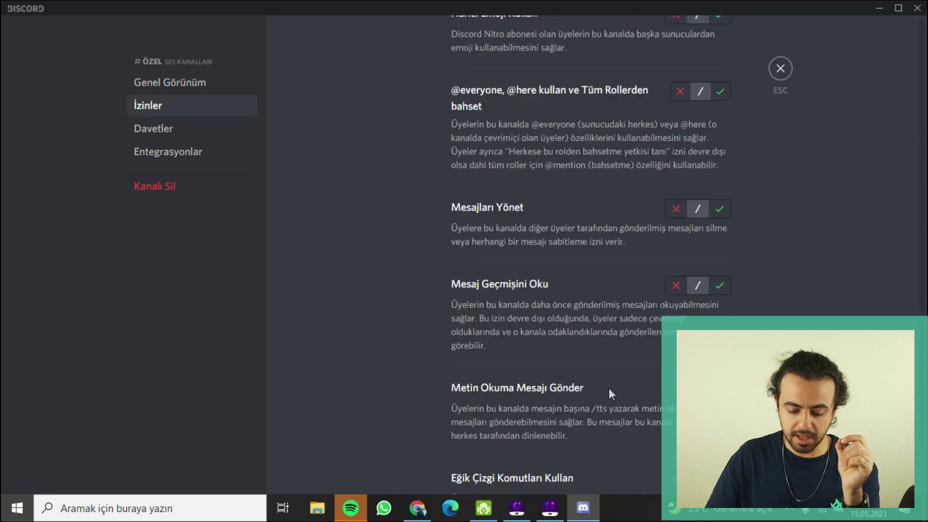
scroll(615, 304, up, 20)
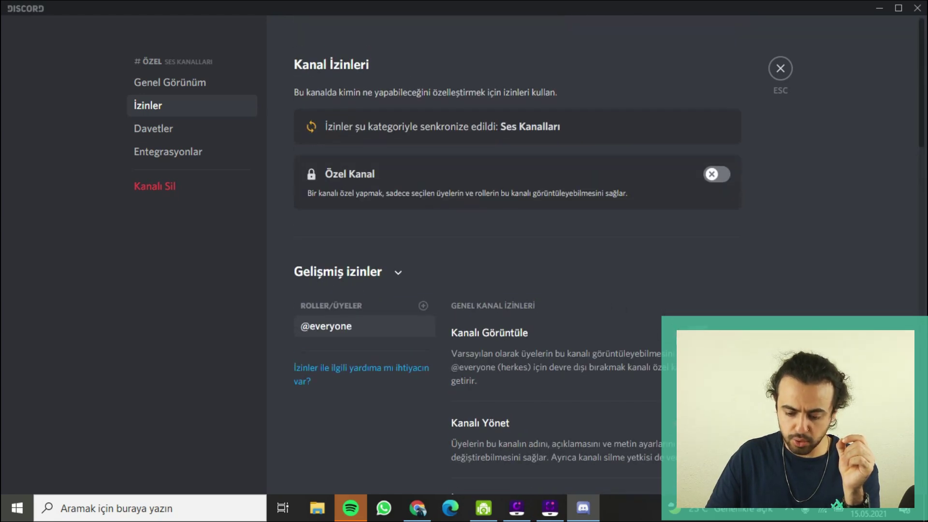
Try making the özel channel private, discard the unsaved change and leave the channel settings.
click(717, 174)
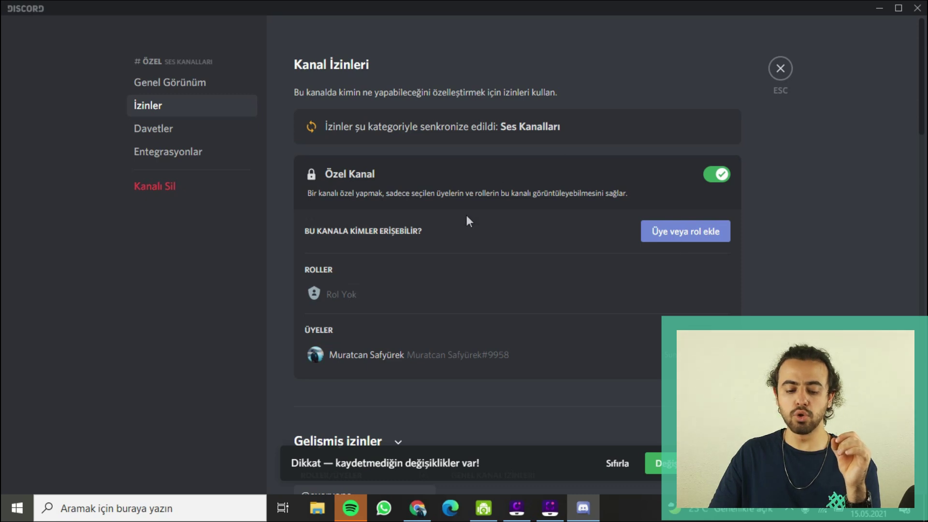
click(780, 70)
click(618, 464)
key(Escape)
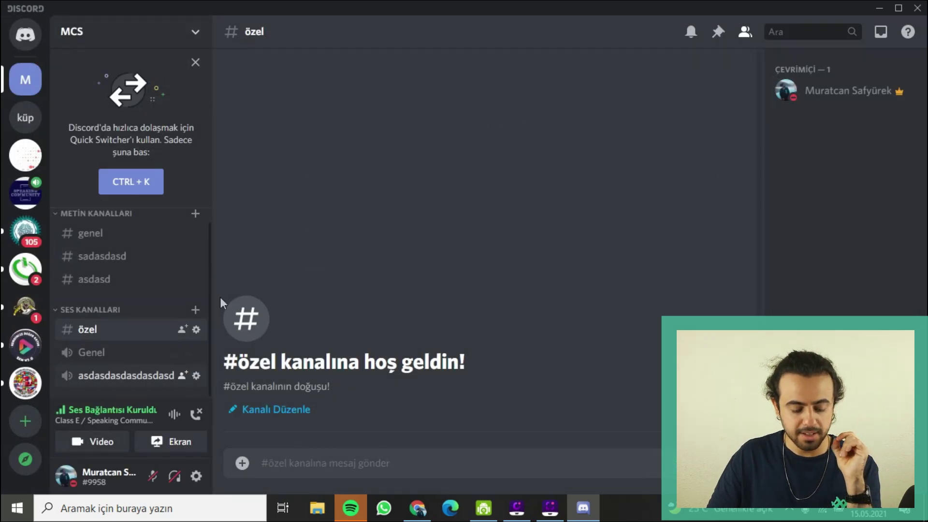
Add a role named yonetici to the MCS server and give it the dark red role colour.
click(200, 34)
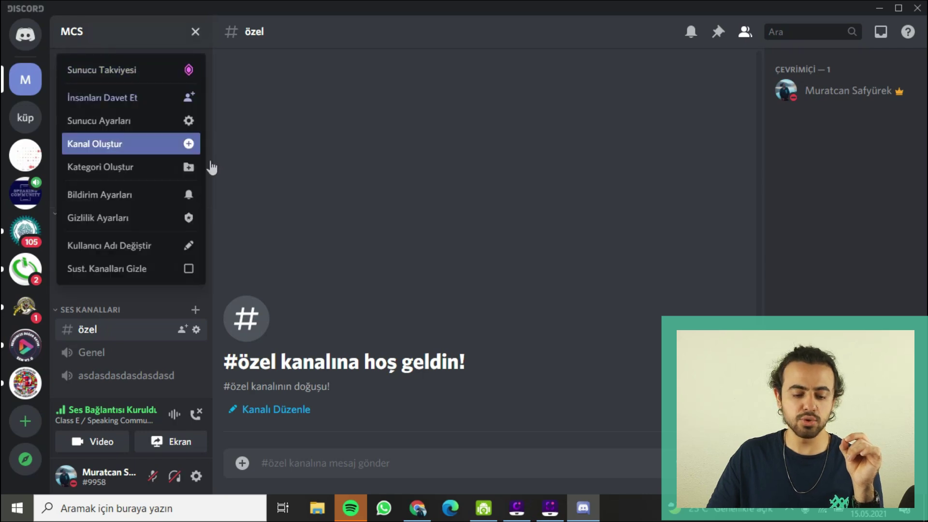
click(131, 121)
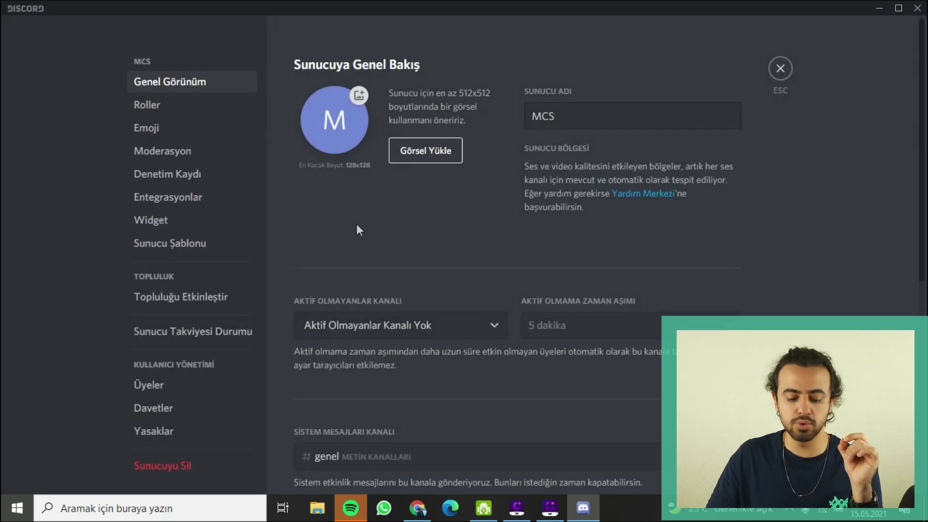
click(162, 109)
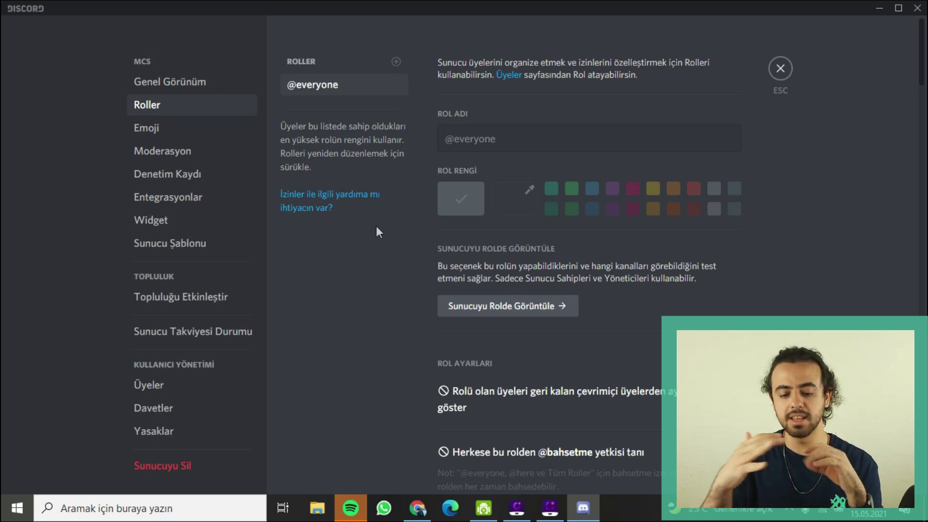
click(396, 62)
click(486, 139)
key(ctrl+a)
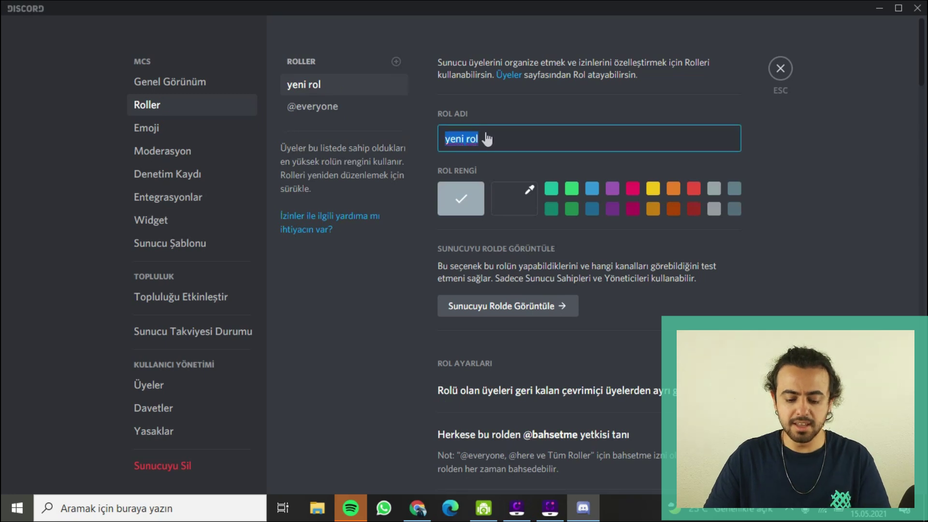
text(Admin)
key(ctrl+a)
text(yonetici)
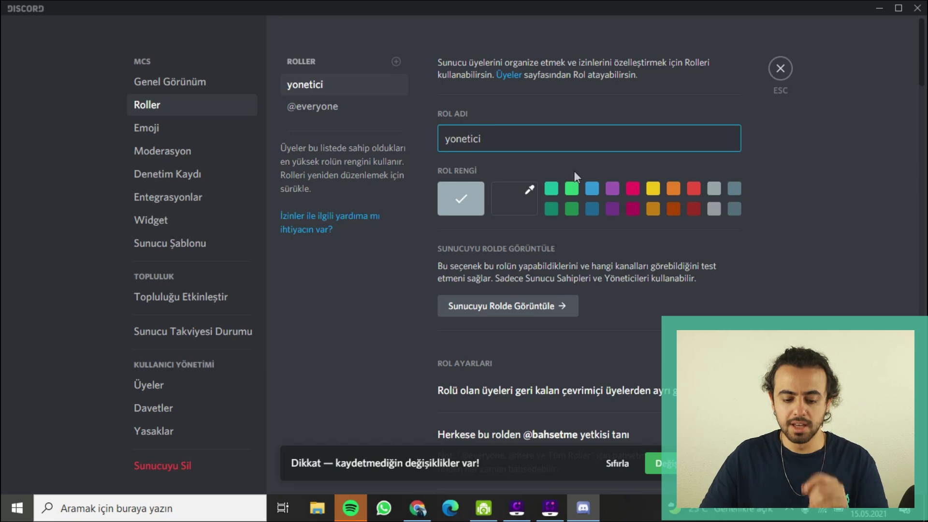
click(653, 189)
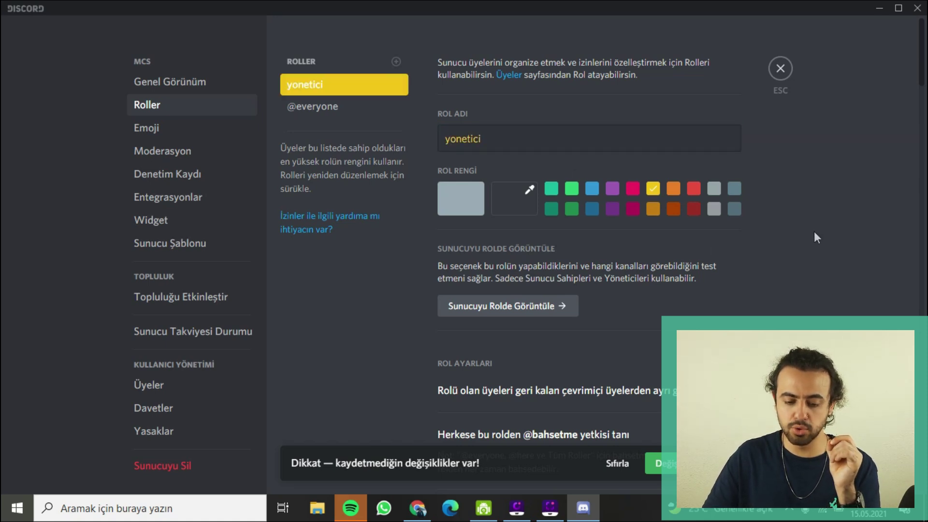
click(694, 208)
Review the yonetici role's settings and permissions, including the advanced Yönetici permission.
scroll(694, 217, down, 3)
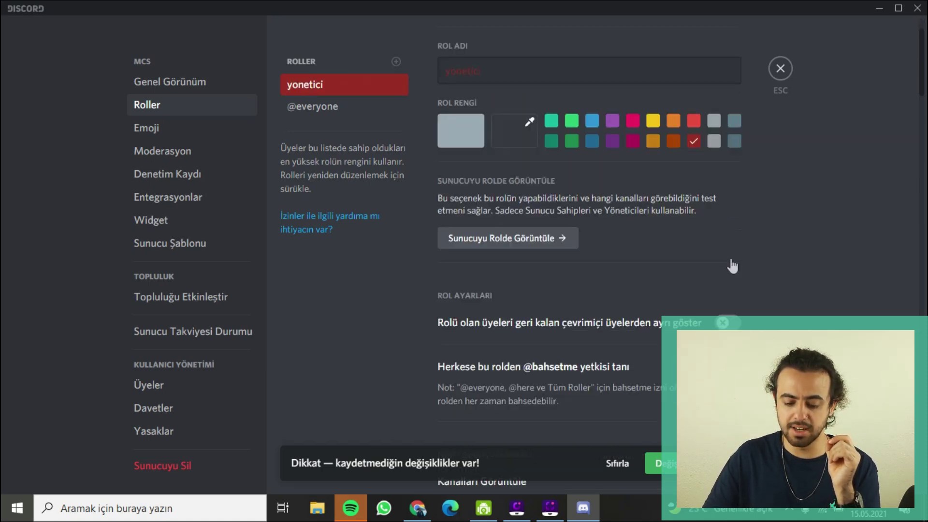
scroll(580, 306, down, 3)
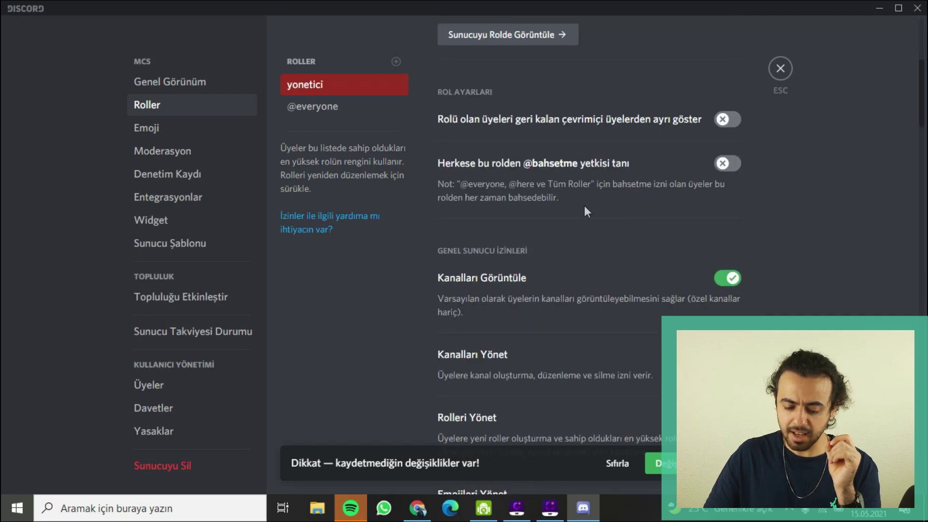
scroll(584, 208, down, 1)
scroll(611, 172, up, 5)
scroll(526, 254, down, 10)
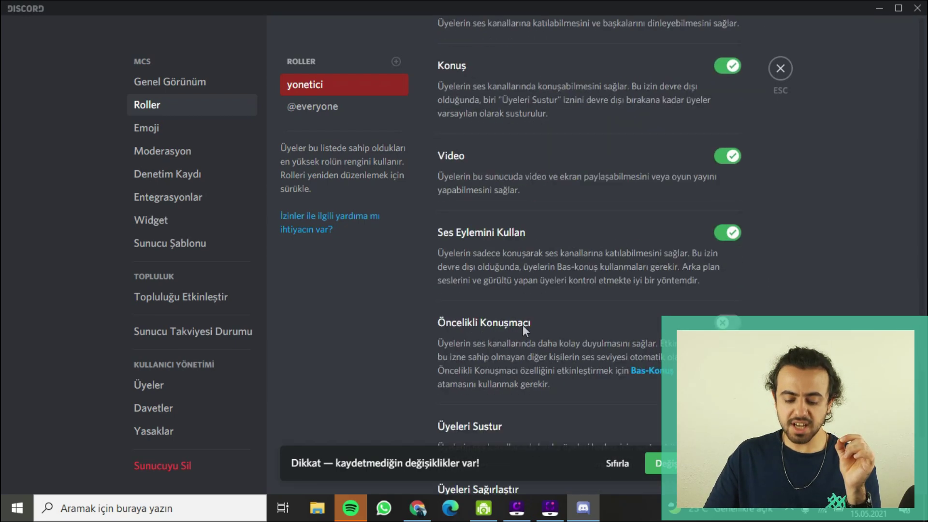
scroll(523, 325, down, 7)
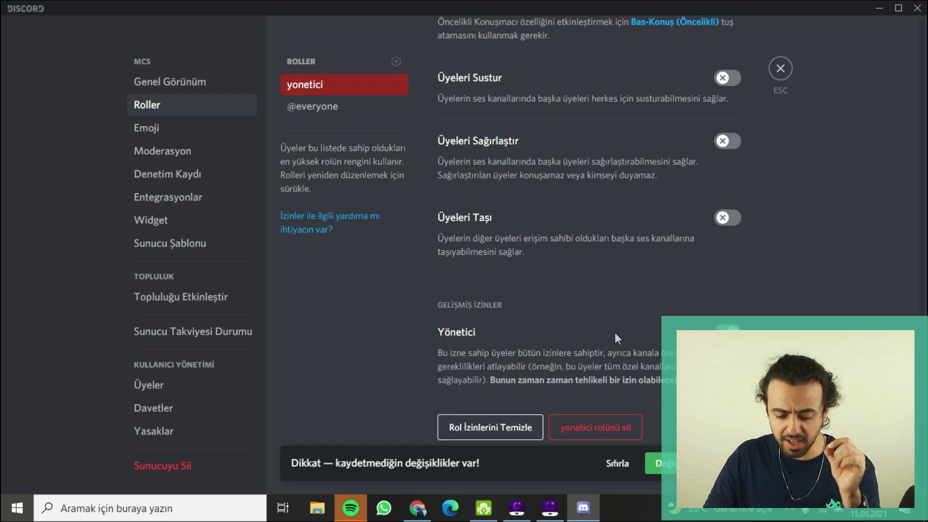
scroll(628, 326, up, 15)
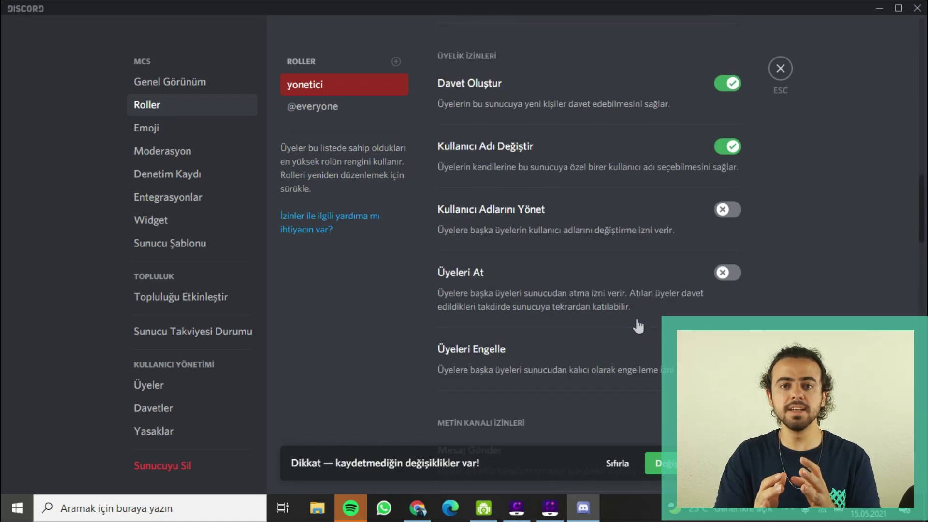
scroll(638, 327, up, 15)
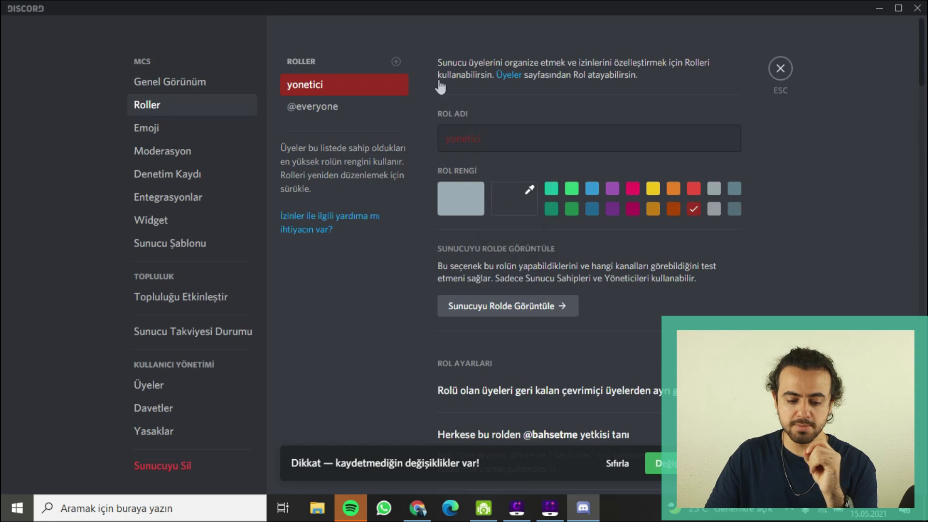
Add another role named yeni üye and give it the yellow role colour.
click(395, 62)
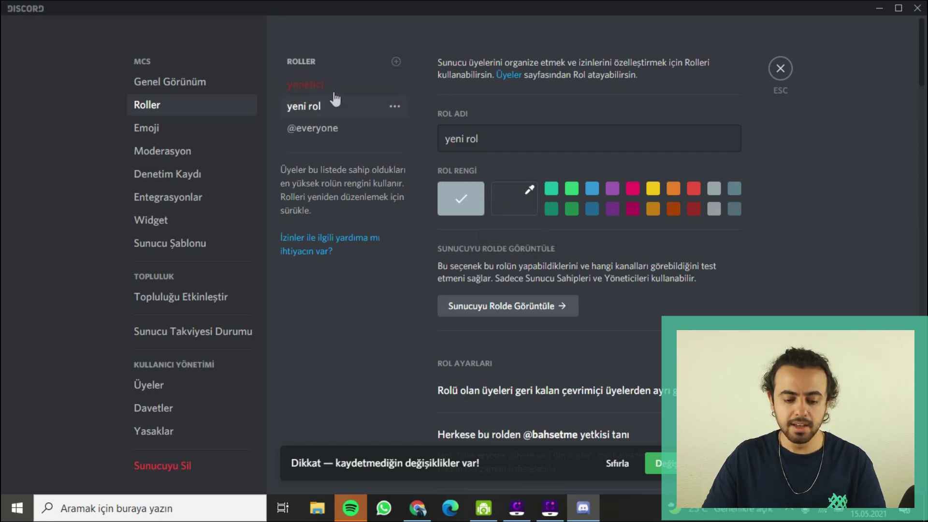
double_click(487, 143)
text(üye)
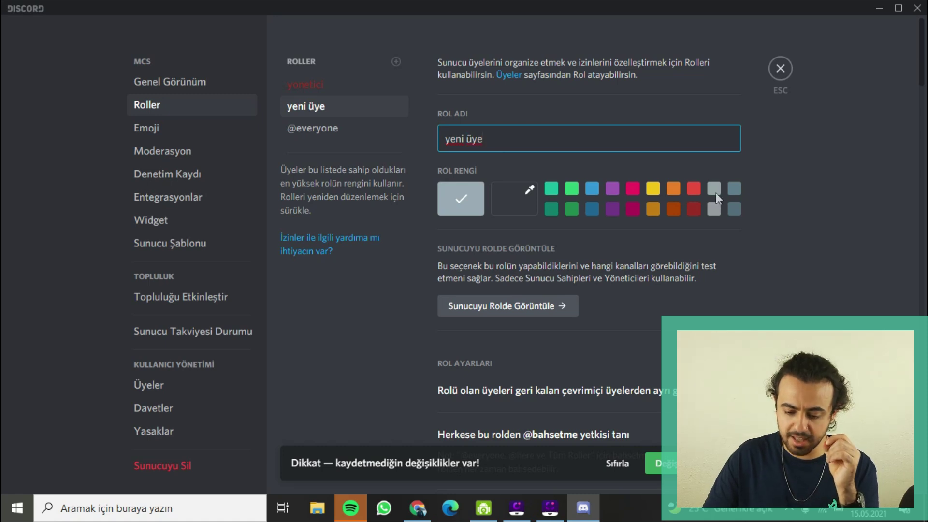
click(653, 188)
Review the yeni üye role's settings, general server permissions and membership permissions.
scroll(621, 197, down, 3)
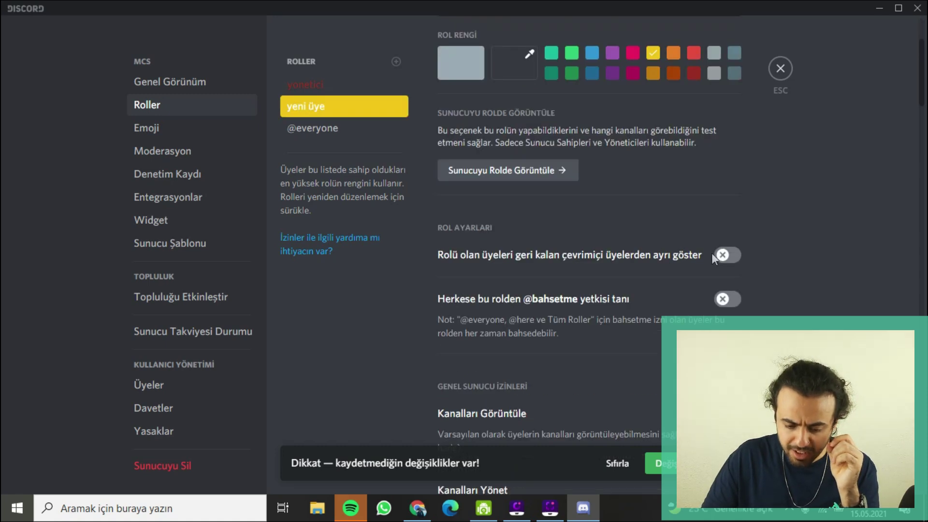
scroll(711, 255, down, 3)
scroll(677, 252, down, 2)
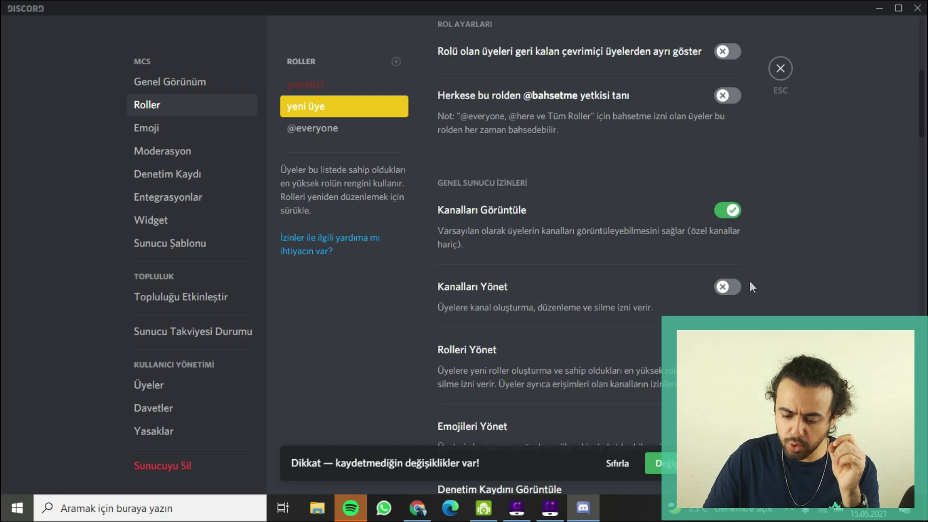
scroll(752, 286, down, 2)
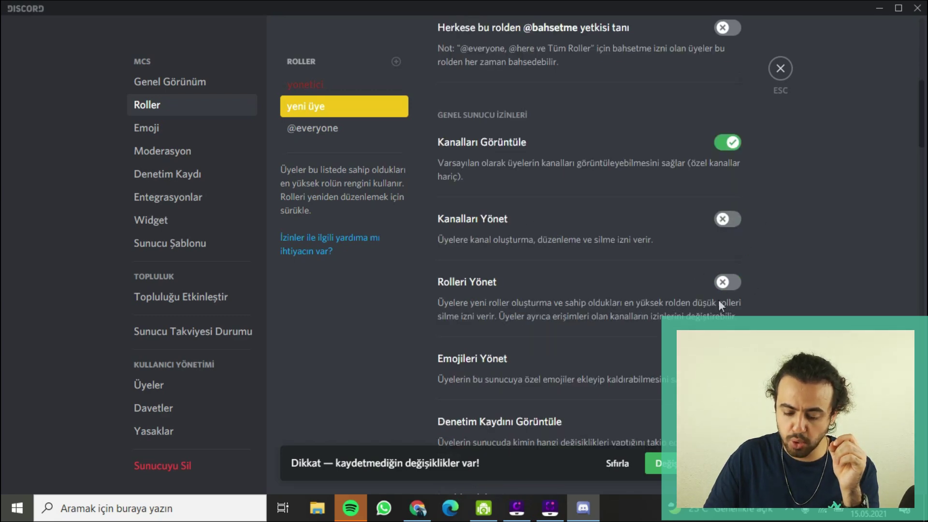
scroll(719, 299, down, 2)
scroll(701, 292, down, 5)
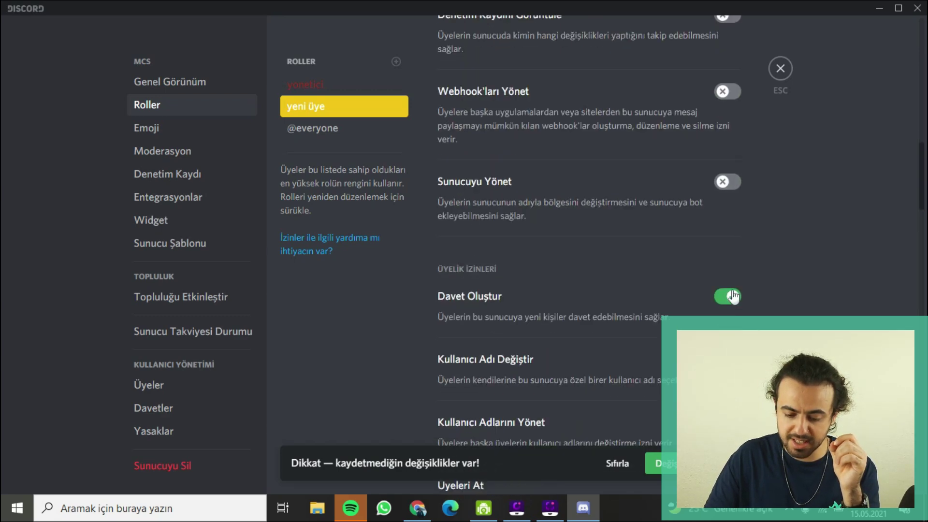
scroll(724, 203, down, 2)
scroll(693, 249, down, 2)
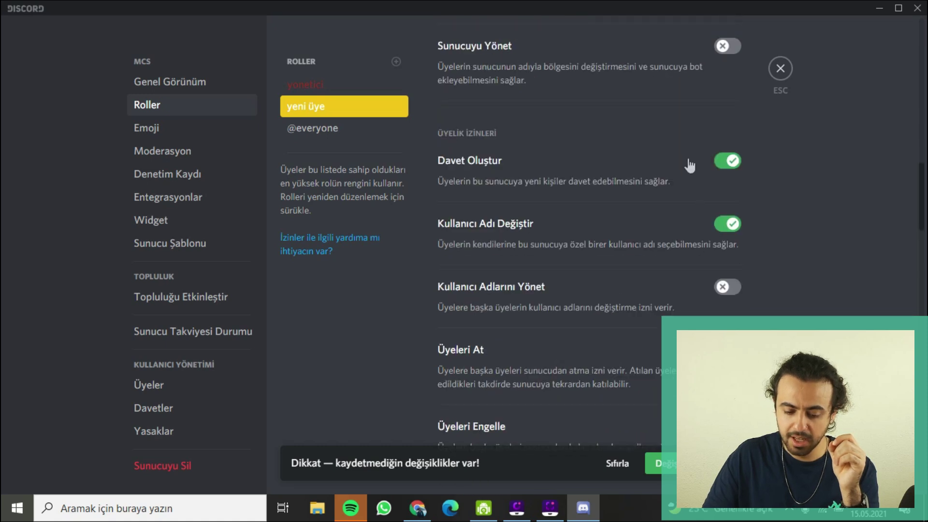
scroll(579, 218, down, 2)
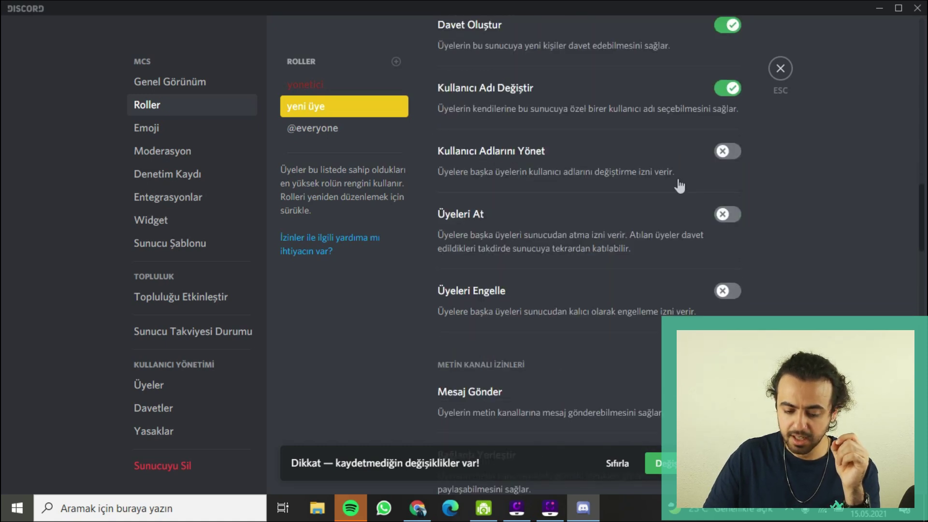
Turn off the Kullanıcı Adı Değiştir permission for the yeni üye role, save the role changes and leave the server settings.
scroll(732, 145, up, 1)
click(727, 157)
scroll(633, 225, down, 1)
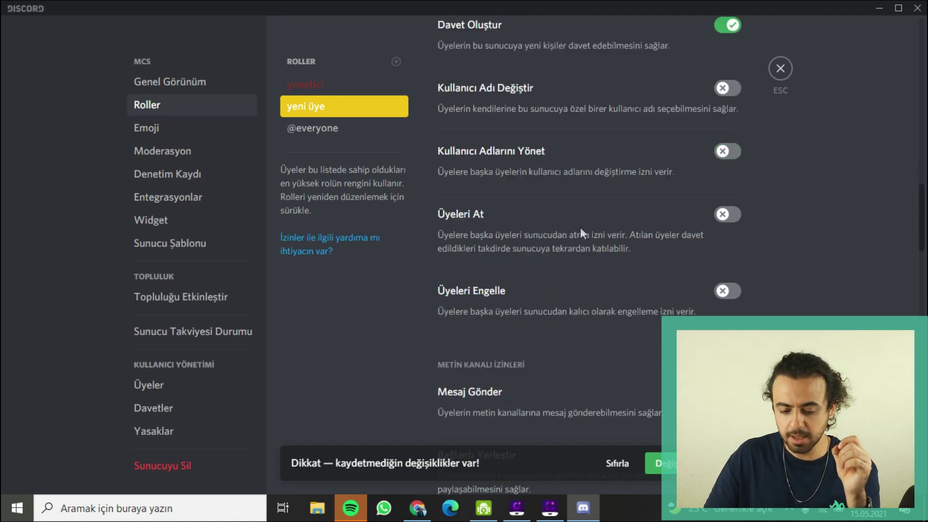
scroll(724, 233, down, 5)
scroll(725, 232, down, 14)
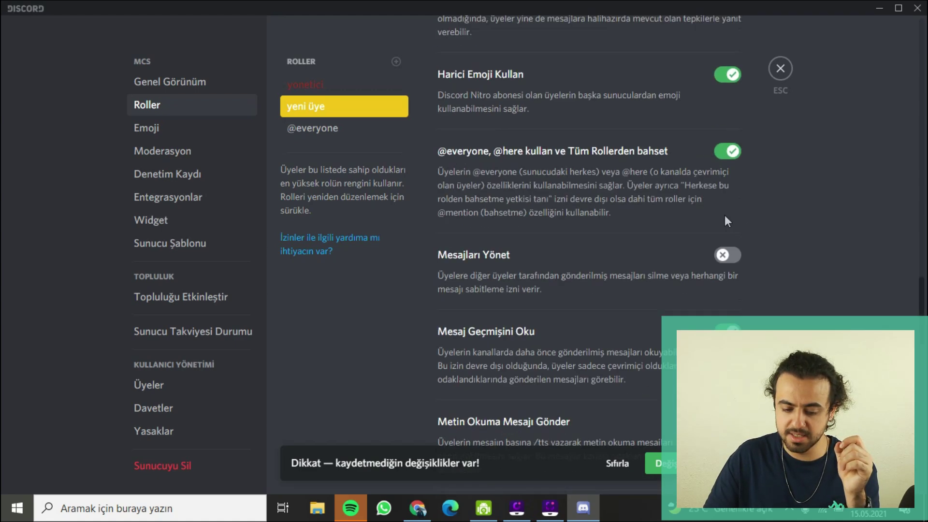
click(654, 463)
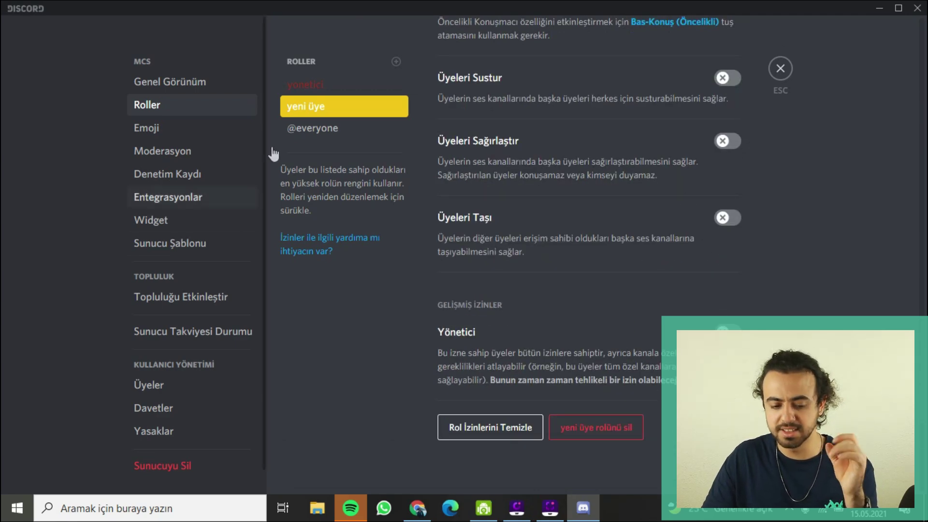
click(781, 68)
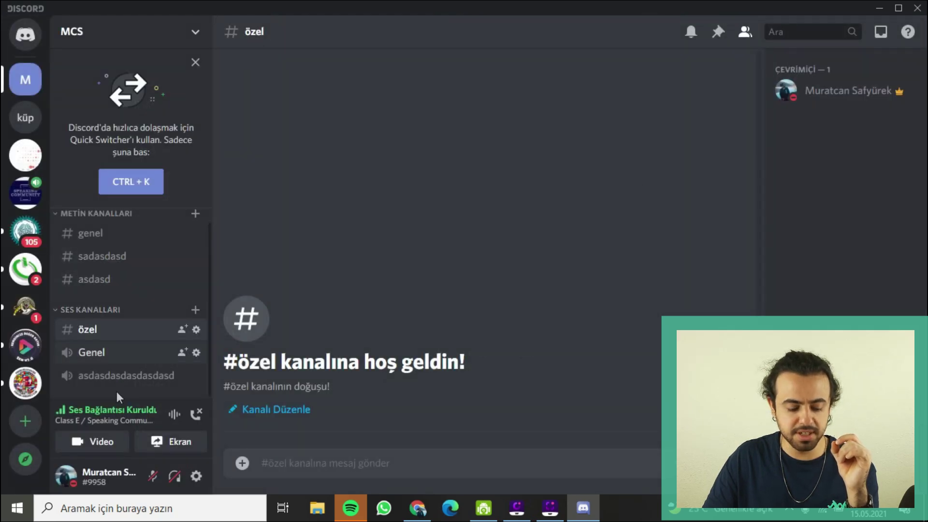
Add the yonetici role to the permissions of the özel channel under Ses Kanalları and allow it Kanalı Görüntüle.
click(196, 329)
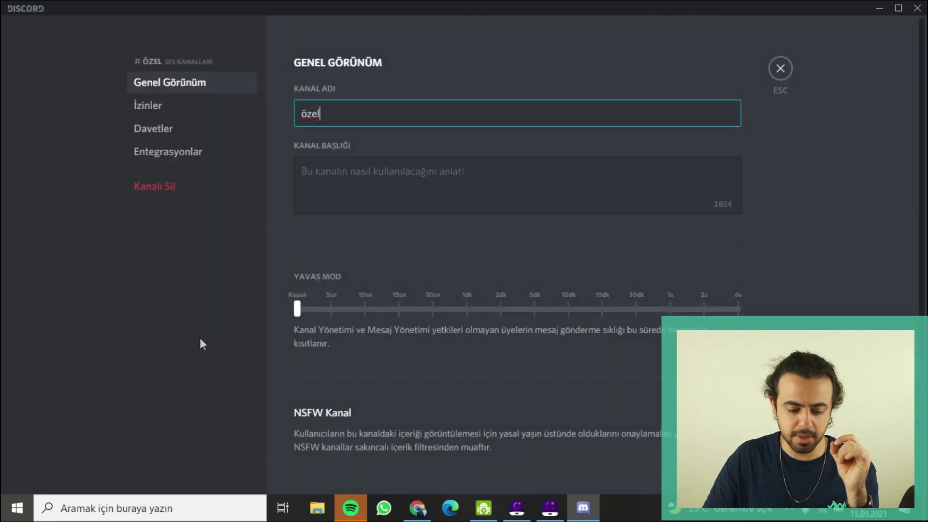
click(158, 106)
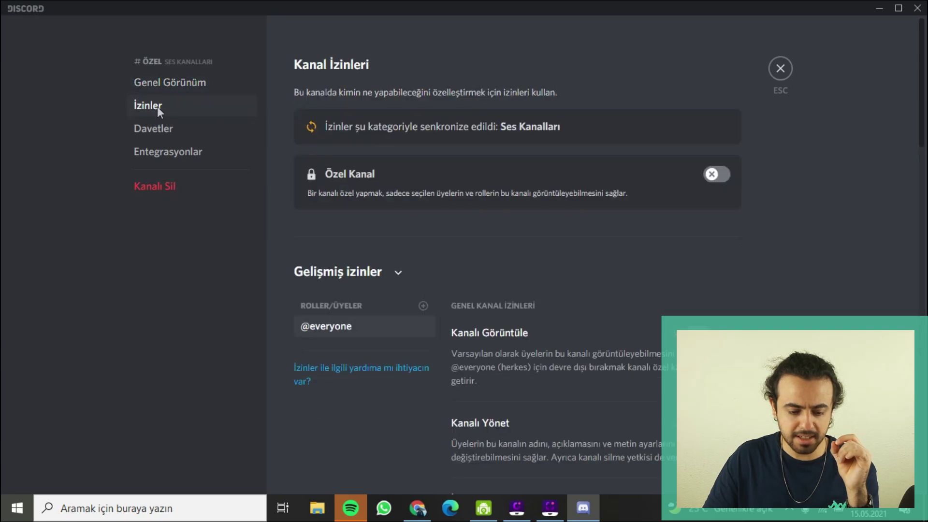
click(422, 306)
click(370, 410)
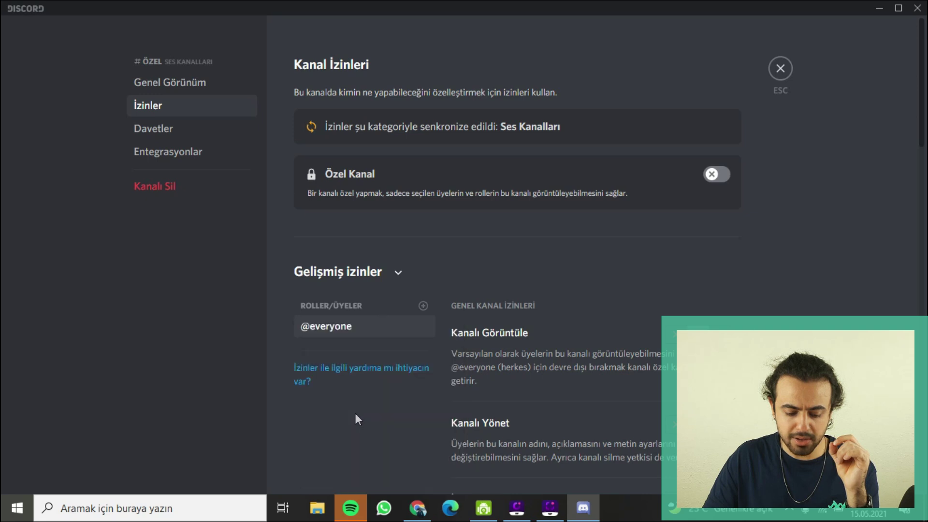
scroll(366, 275, down, 4)
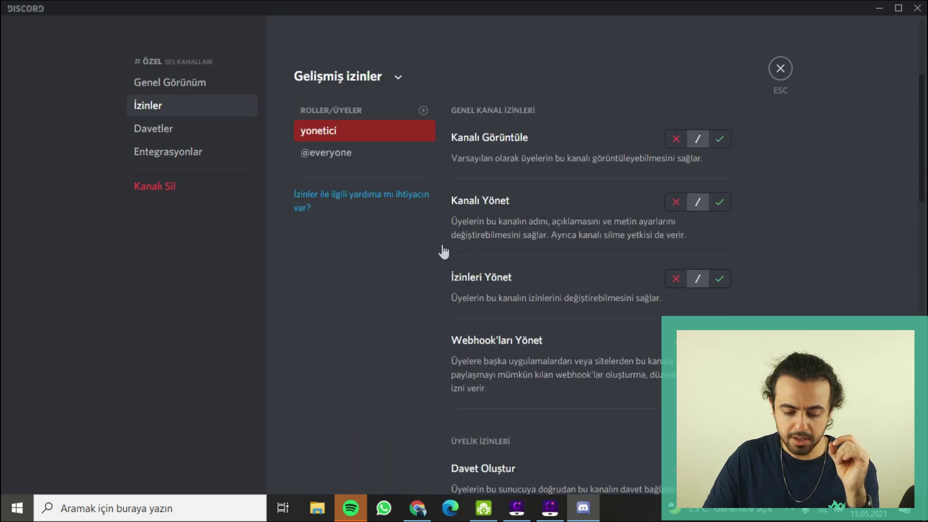
click(719, 140)
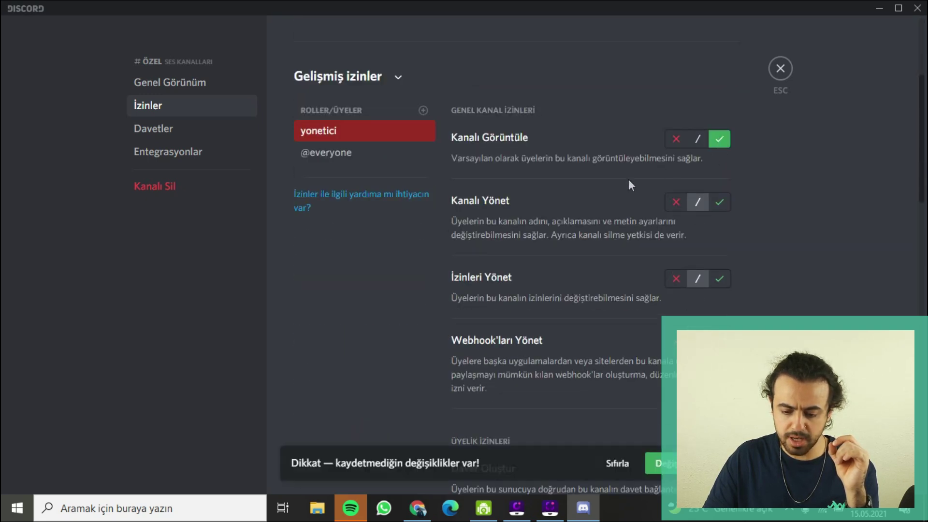
click(379, 155)
click(675, 139)
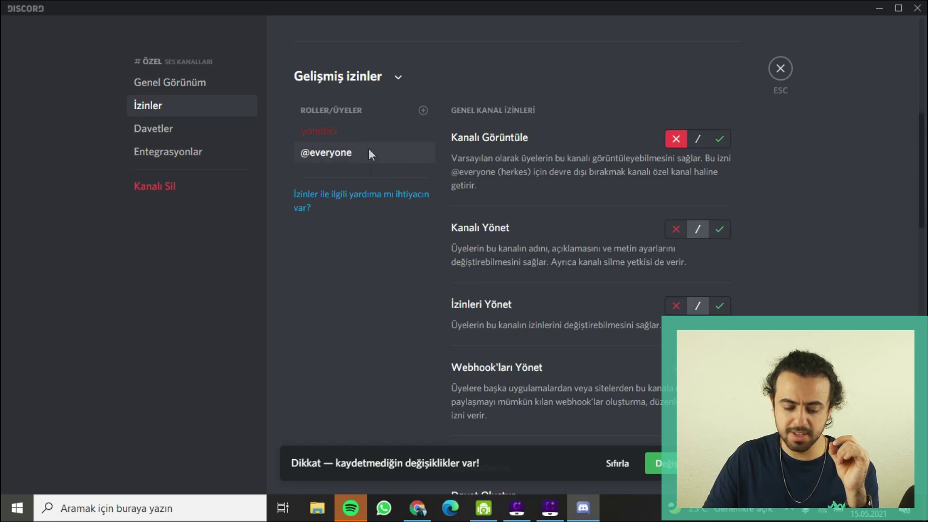
click(338, 131)
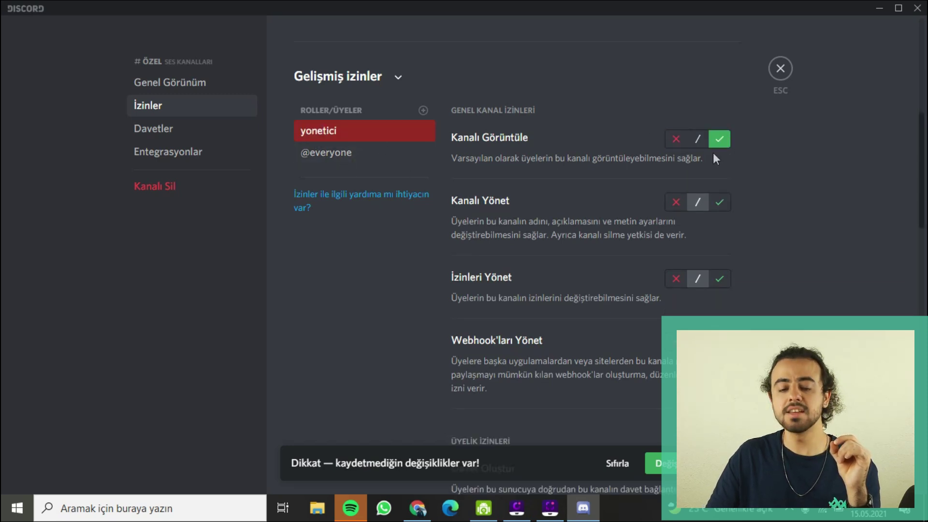
scroll(602, 276, down, 2)
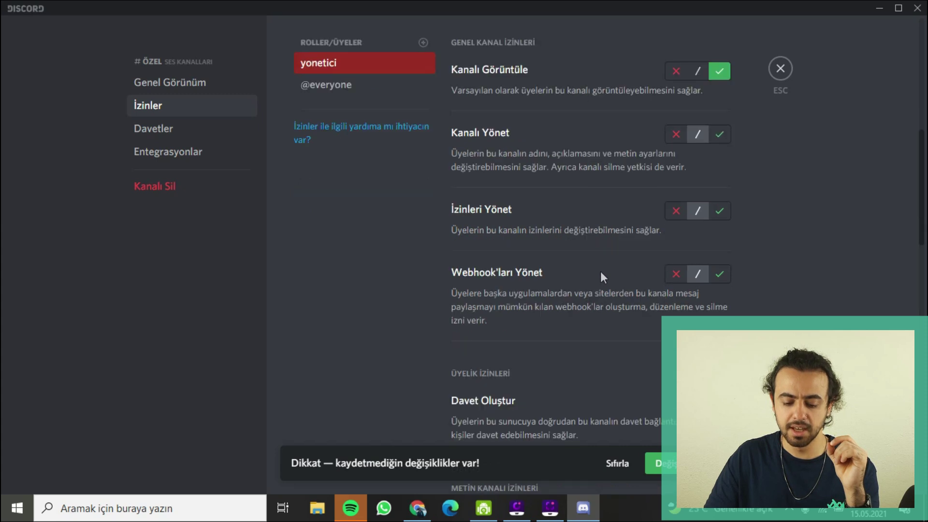
click(338, 87)
scroll(360, 172, up, 5)
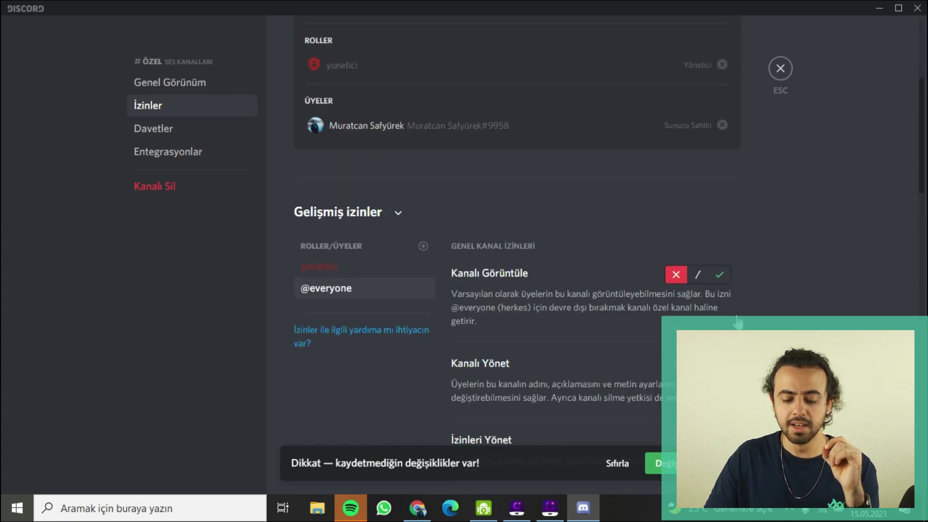
scroll(697, 273, down, 4)
scroll(627, 225, down, 20)
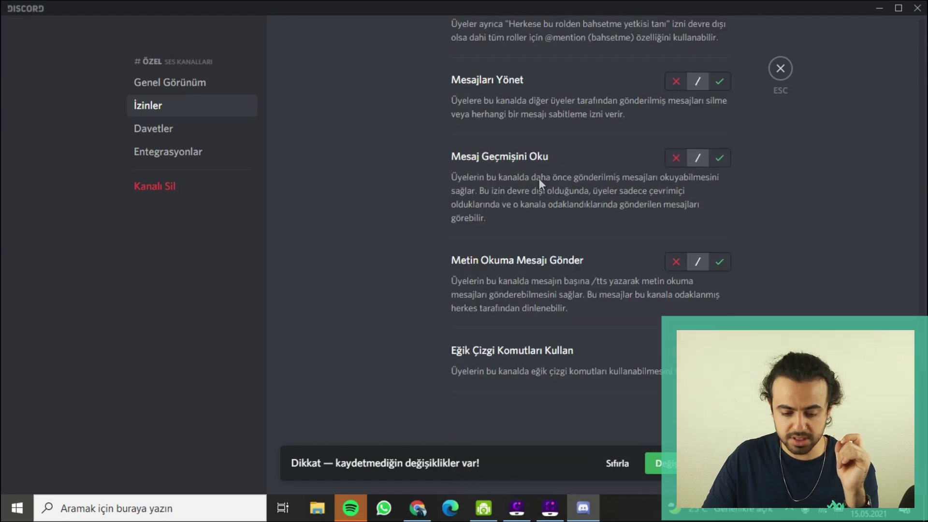
scroll(570, 266, up, 15)
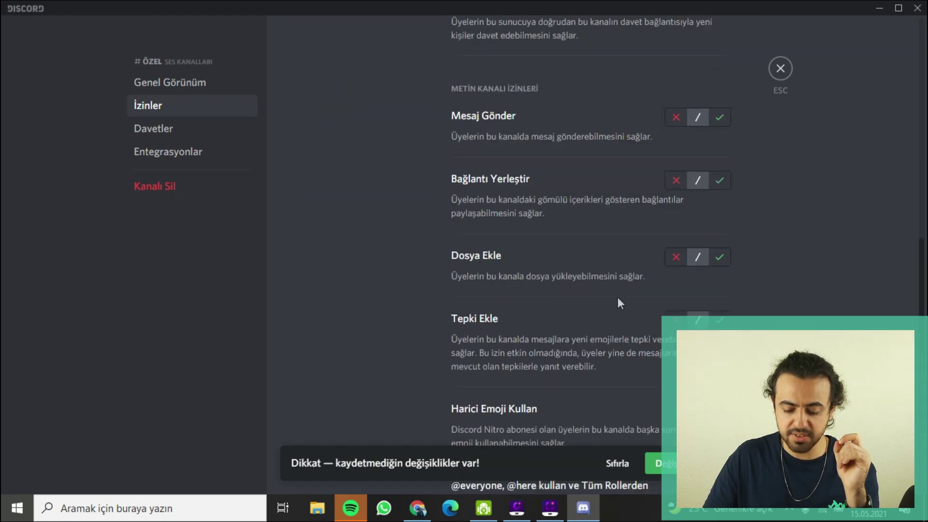
click(651, 462)
click(781, 69)
Create a text channel named özel in the Metin Kanalları category.
scroll(164, 256, up, 1)
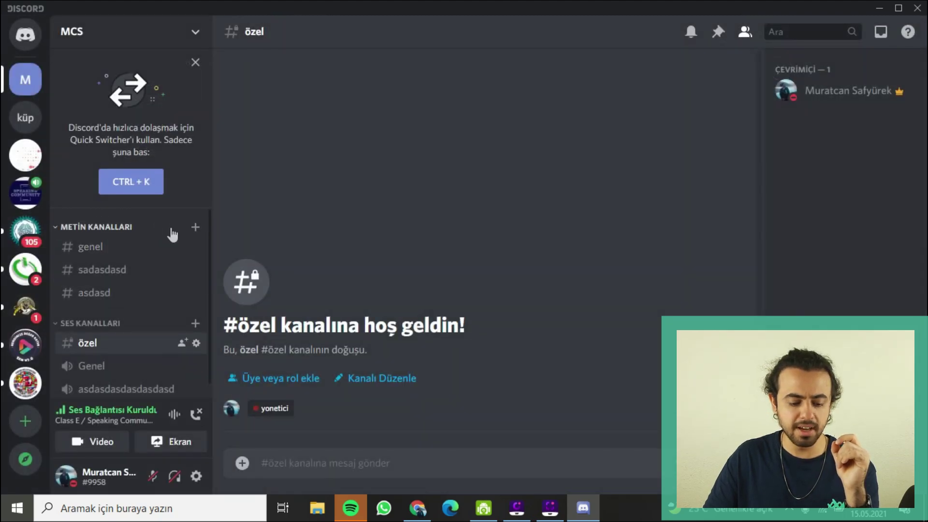
click(196, 226)
text(özel)
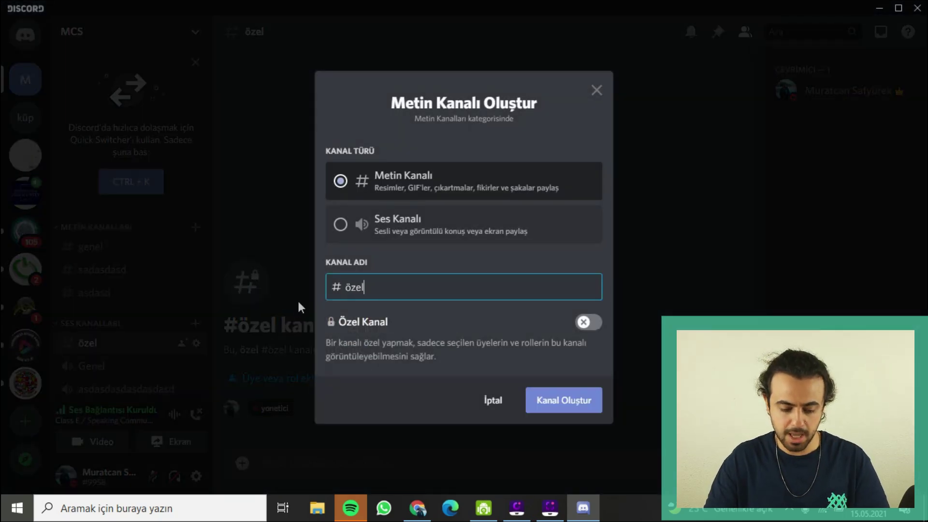
click(566, 405)
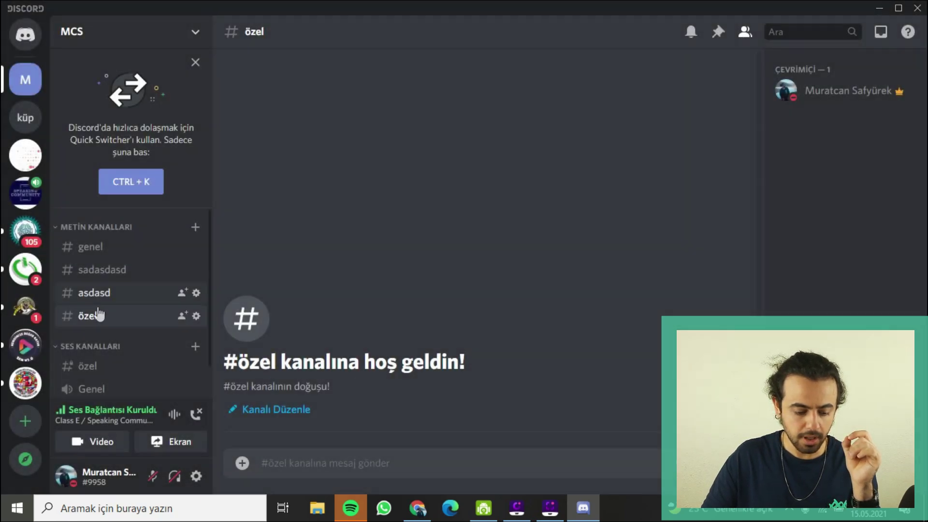
Add the yonetici role to the permissions of the özel channel under Metin Kanalları.
click(196, 316)
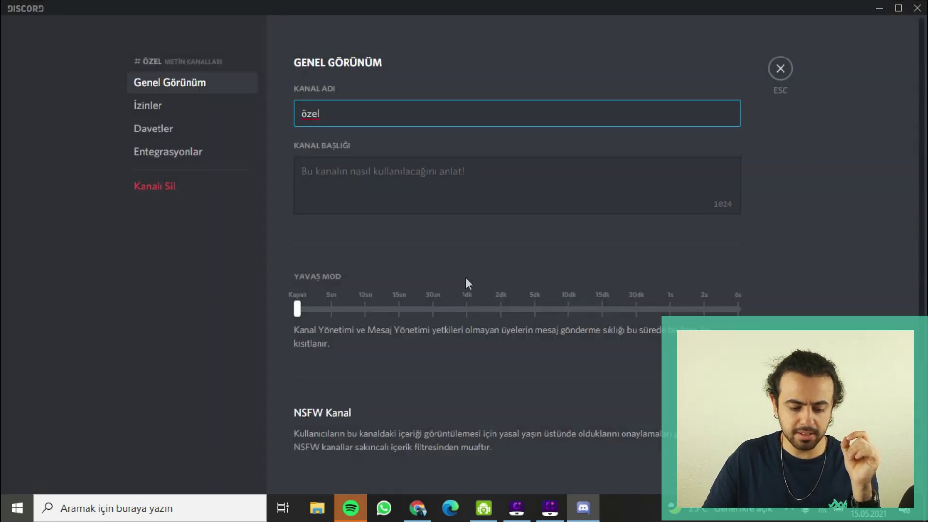
click(159, 111)
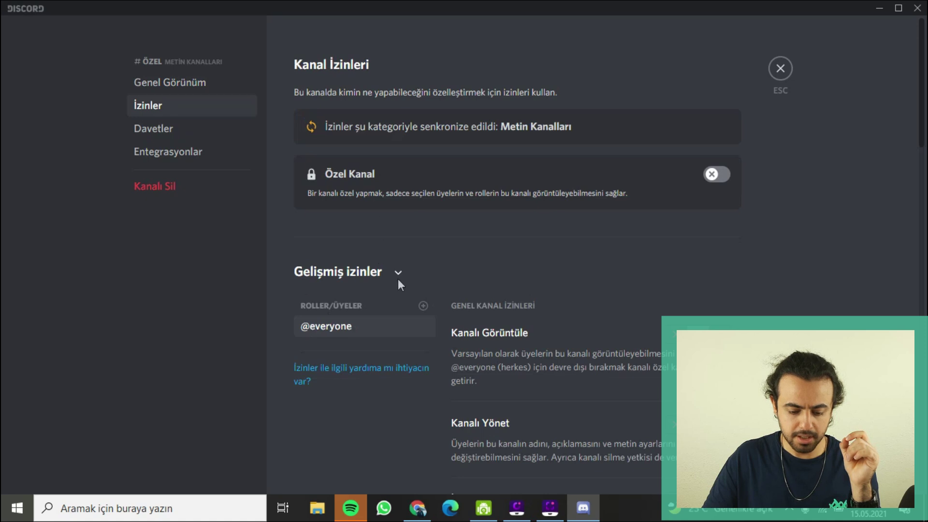
click(423, 305)
click(341, 401)
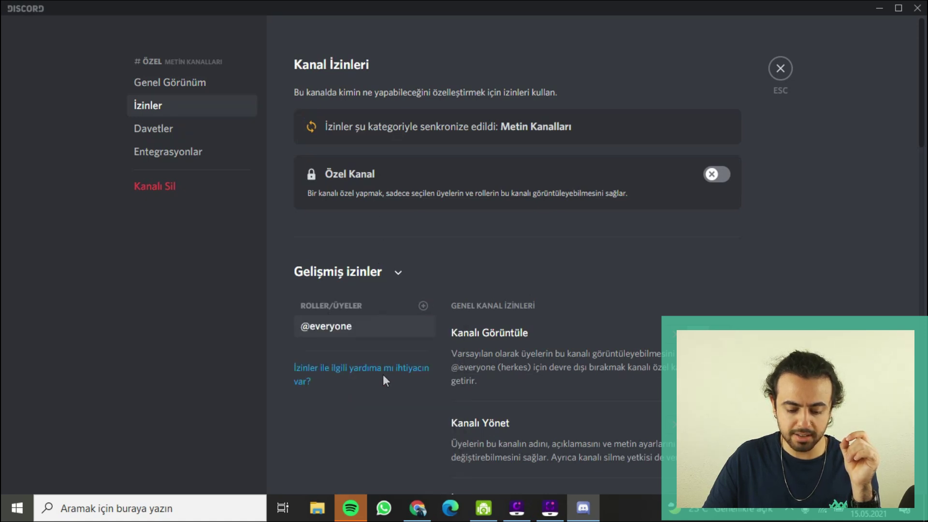
scroll(387, 241, down, 3)
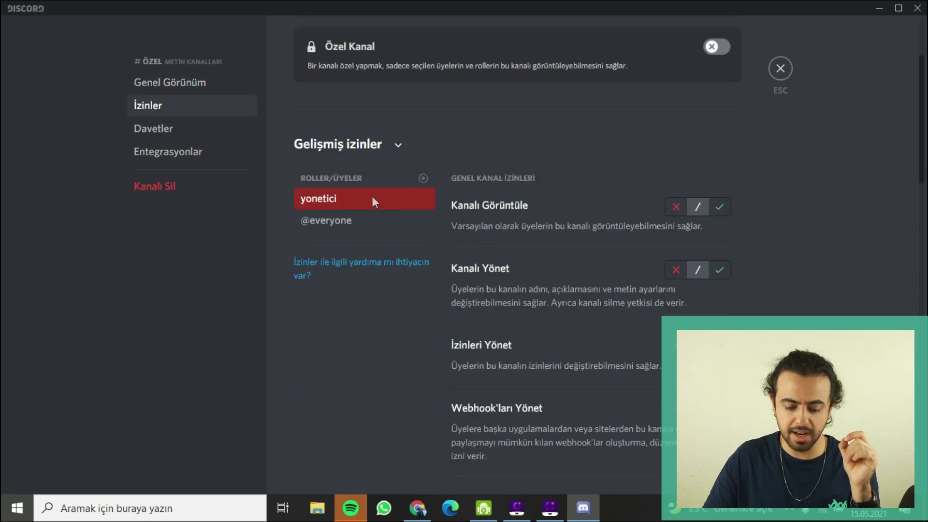
click(335, 218)
click(716, 210)
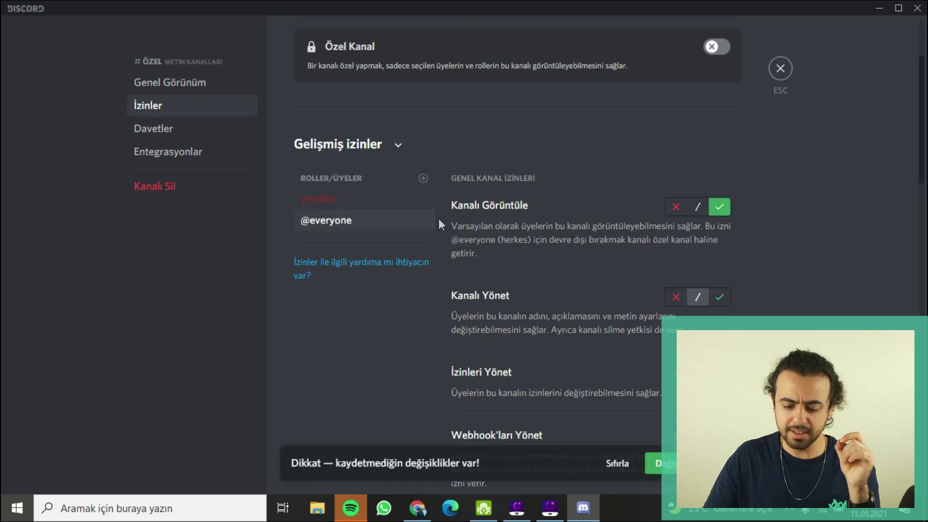
click(341, 198)
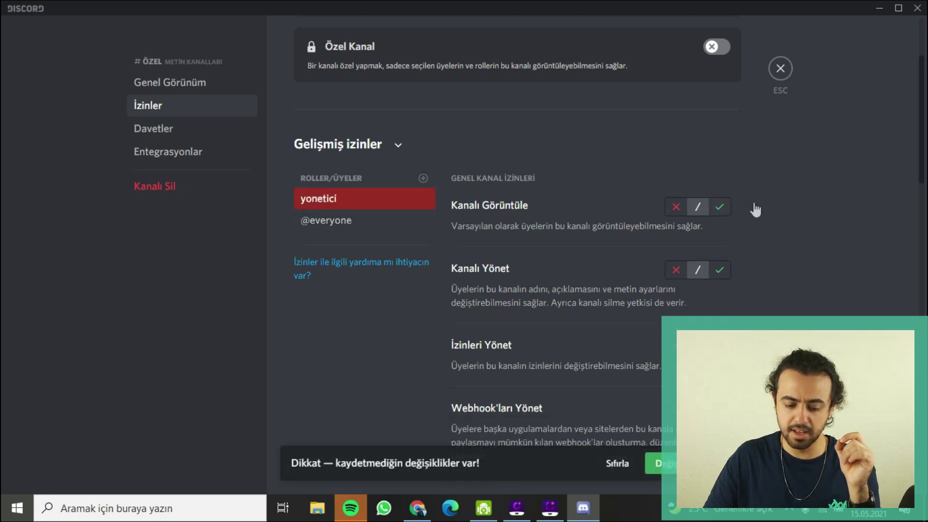
click(721, 207)
Allow Kanalı Yönet, Mesajları Yönet and Metin Okuma Mesajı Gönder for the yonetici role in the özel text channel.
scroll(576, 262, down, 3)
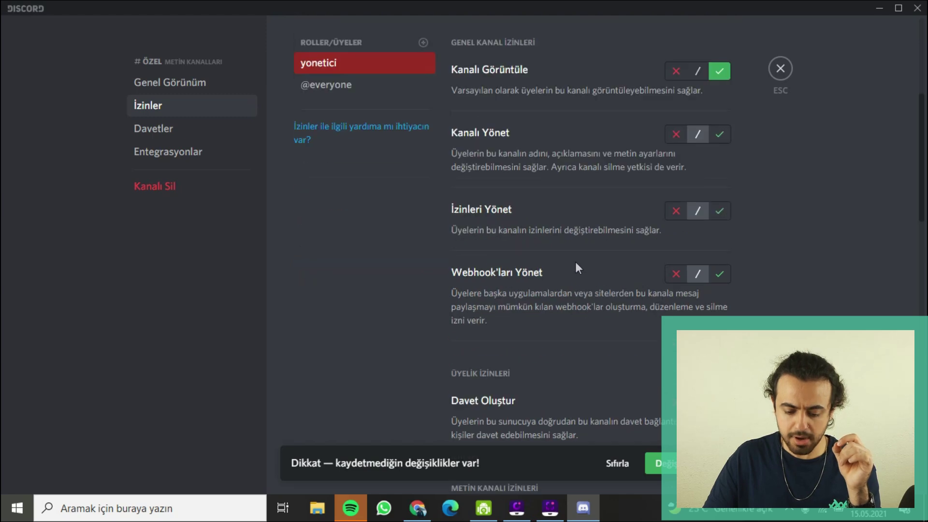
click(725, 138)
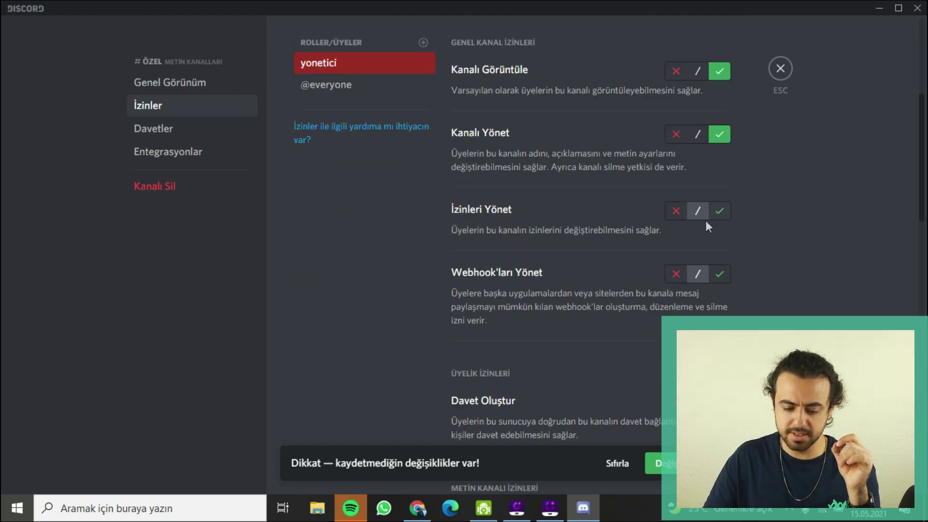
scroll(594, 256, down, 12)
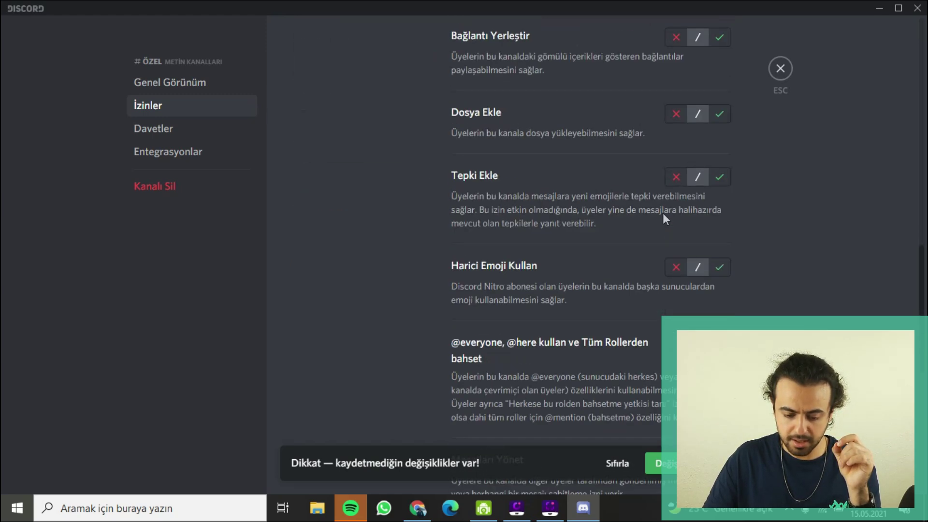
scroll(661, 223, down, 4)
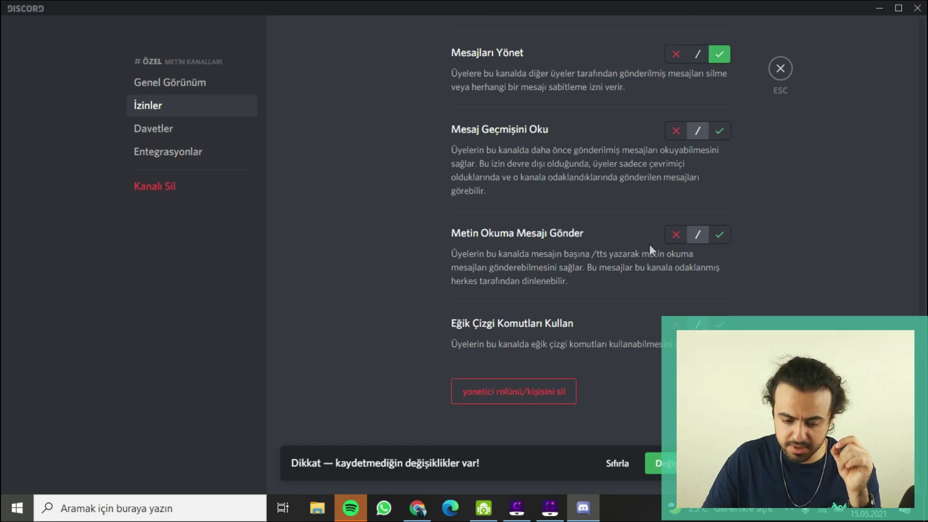
click(723, 234)
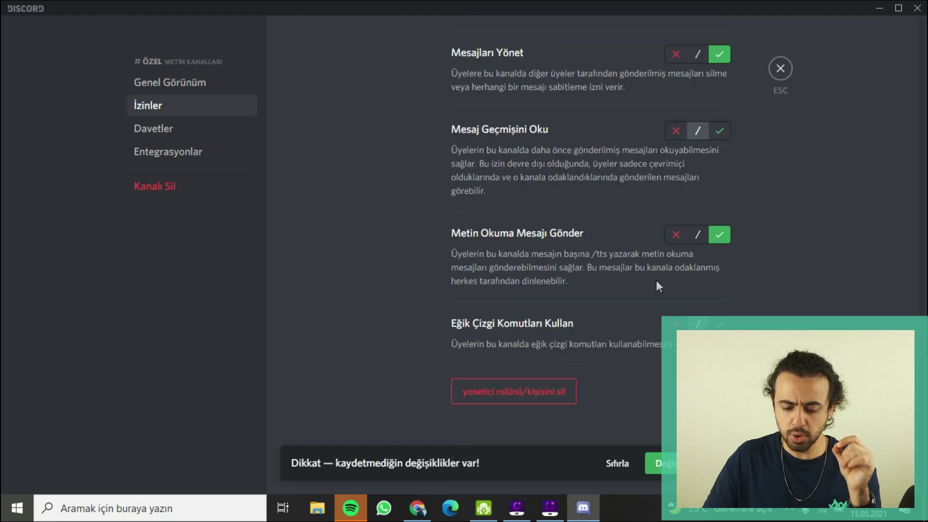
scroll(622, 248, up, 20)
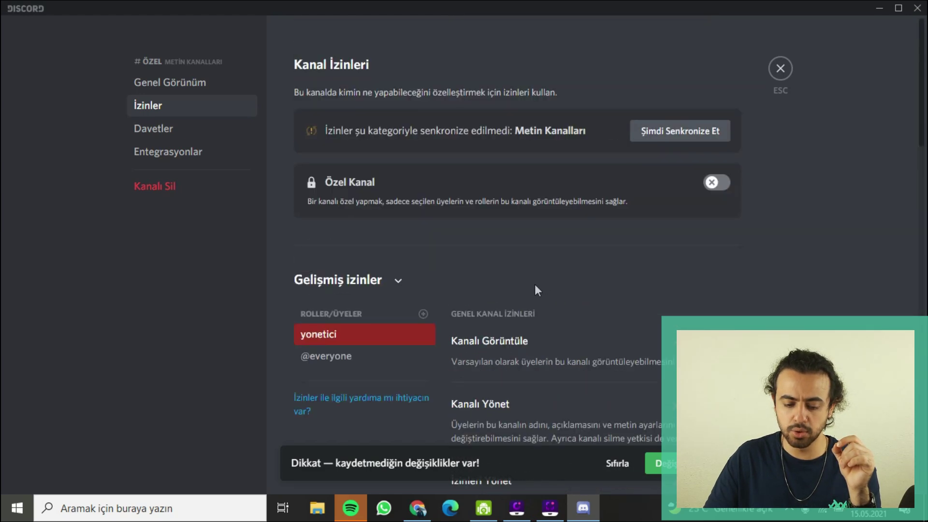
click(349, 220)
scroll(631, 319, down, 8)
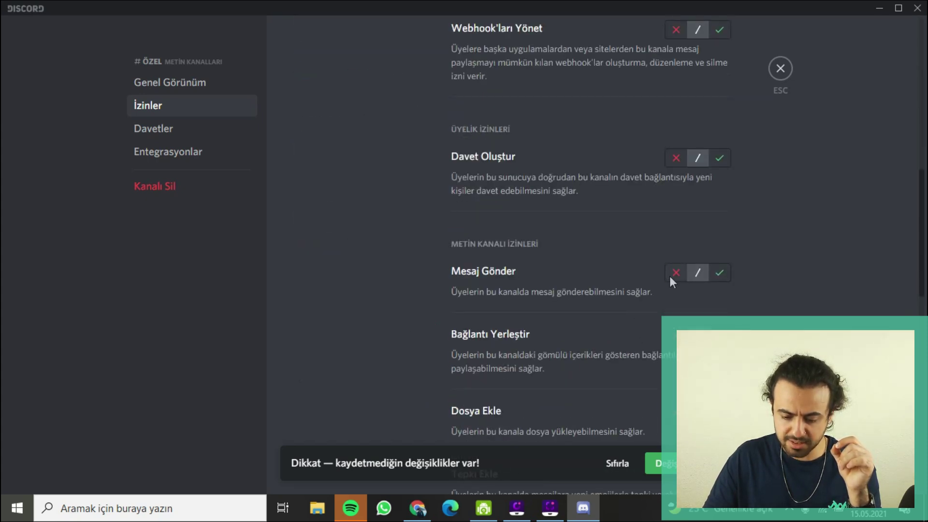
click(670, 276)
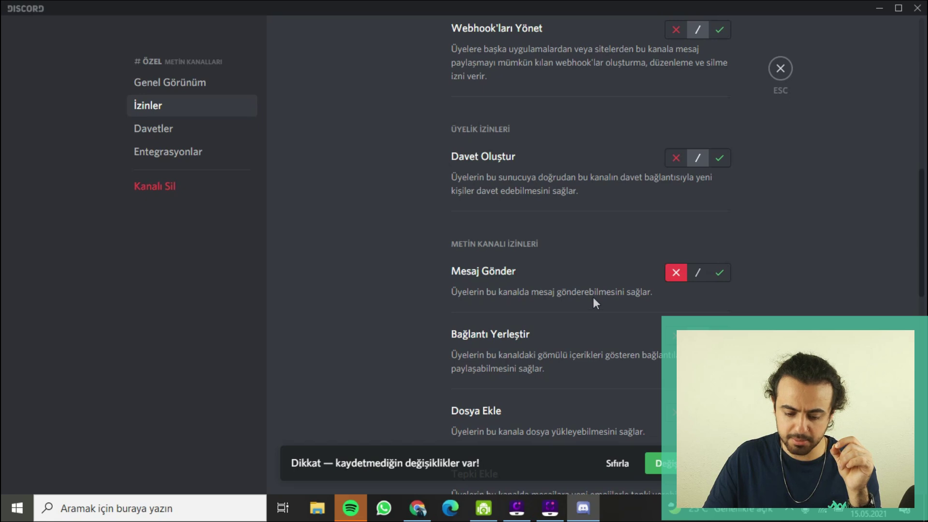
scroll(280, 213, up, 5)
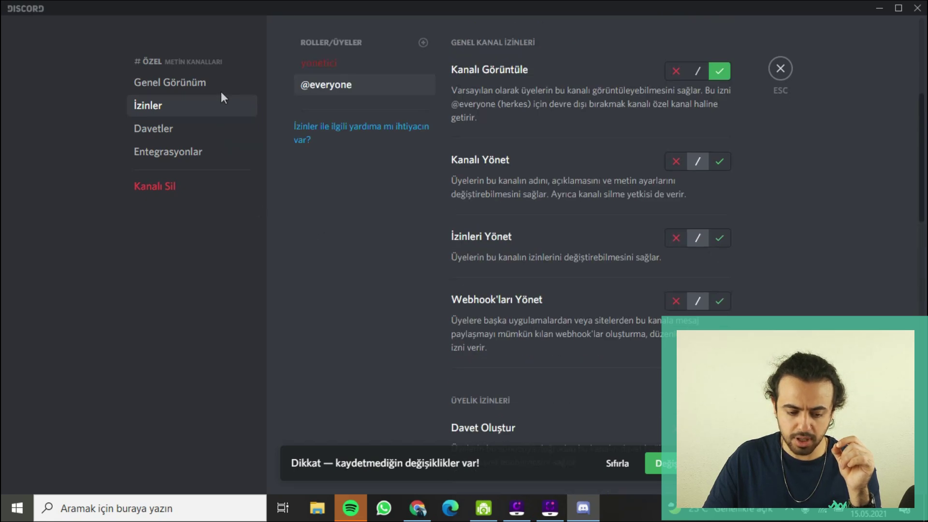
Return to the yonetici role, save the özel text channel's permission changes and leave the channel settings.
click(351, 70)
scroll(533, 302, up, 5)
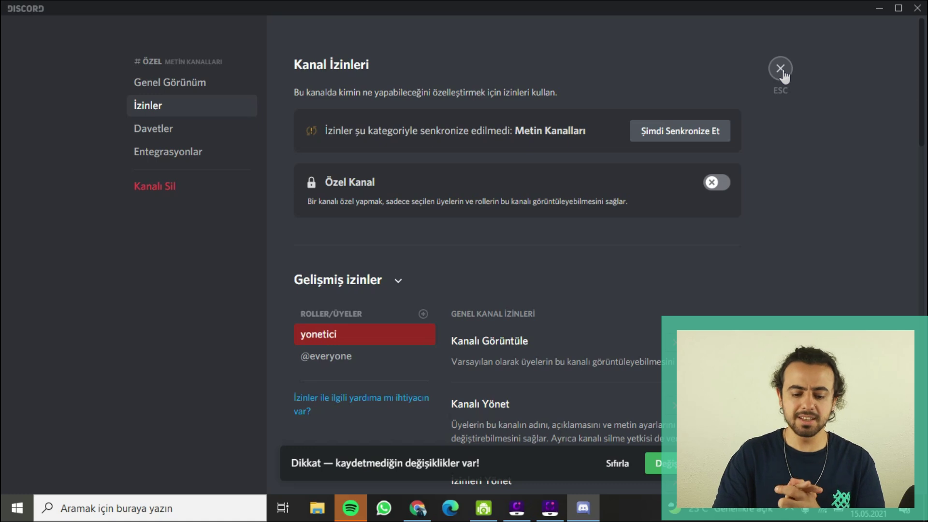
click(190, 87)
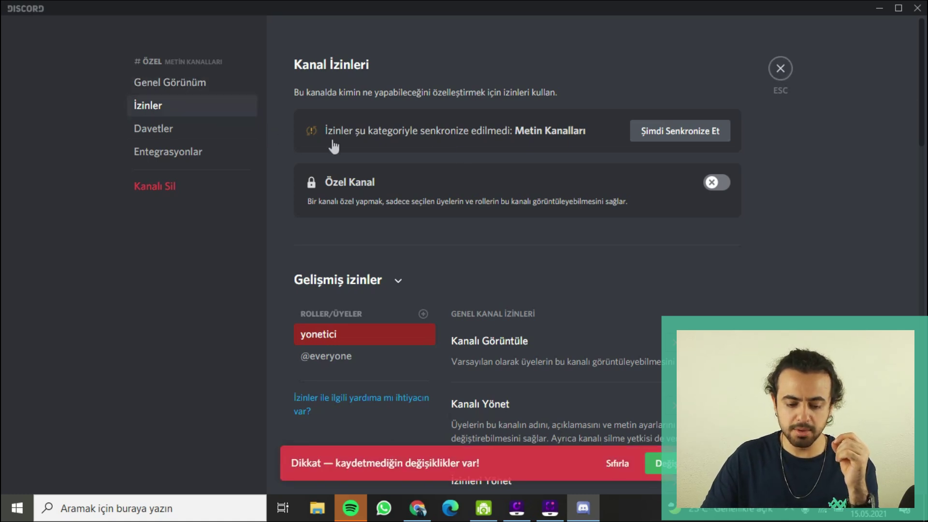
key(Escape)
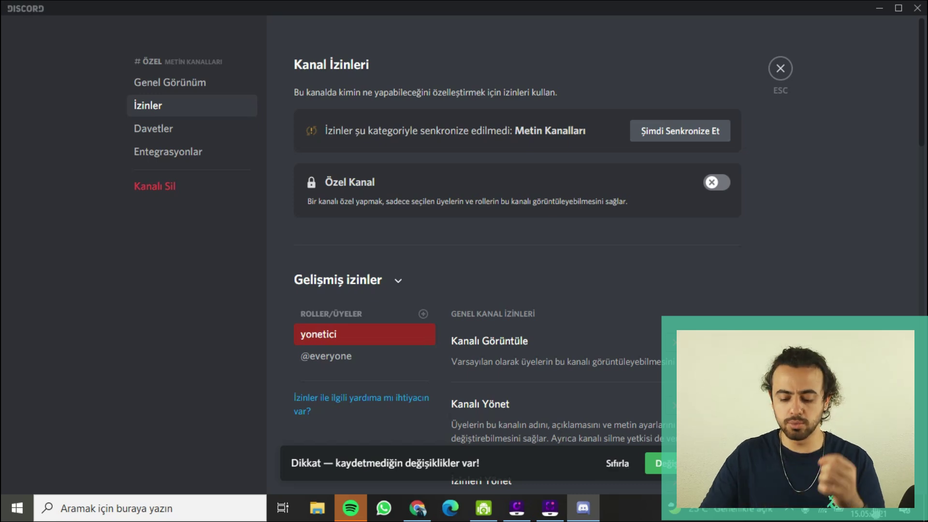
click(661, 463)
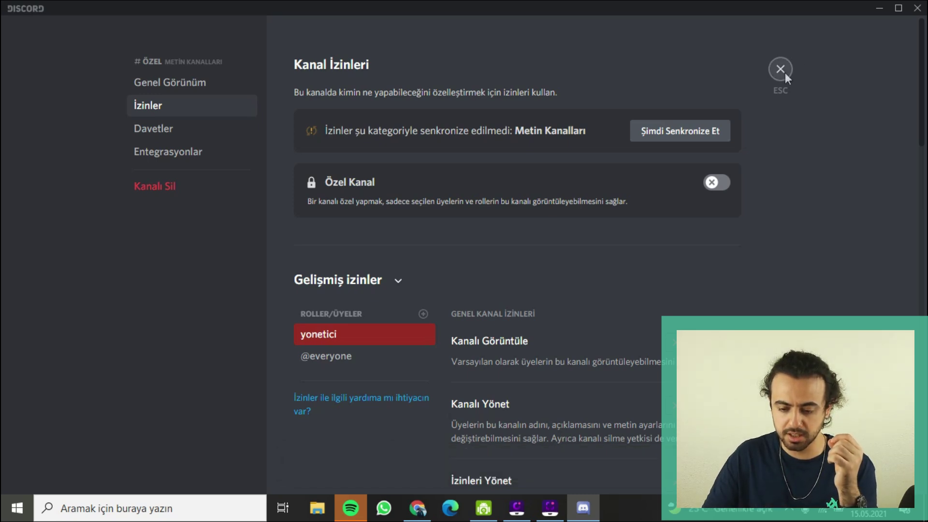
click(784, 73)
Rename the özel channel under Metin Kanalları as duyurular, save the change and leave its settings.
right_click(102, 320)
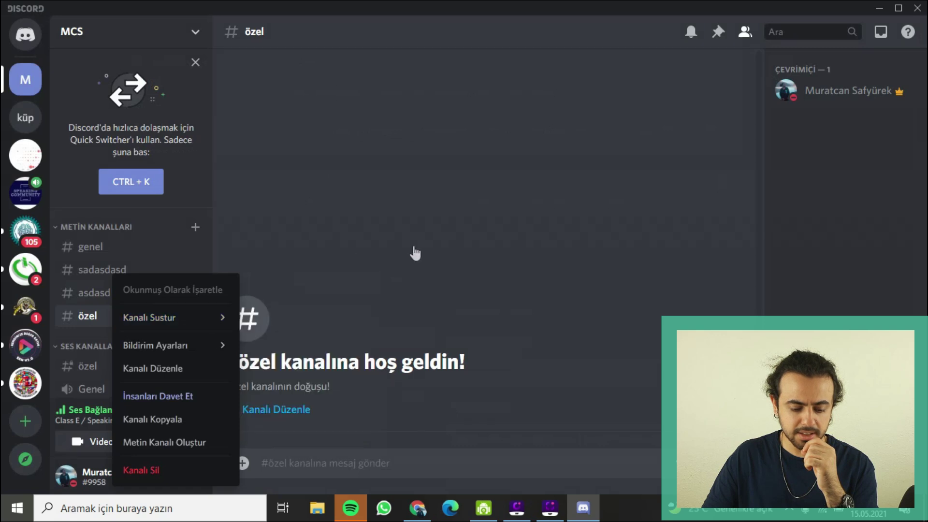
click(394, 266)
click(199, 317)
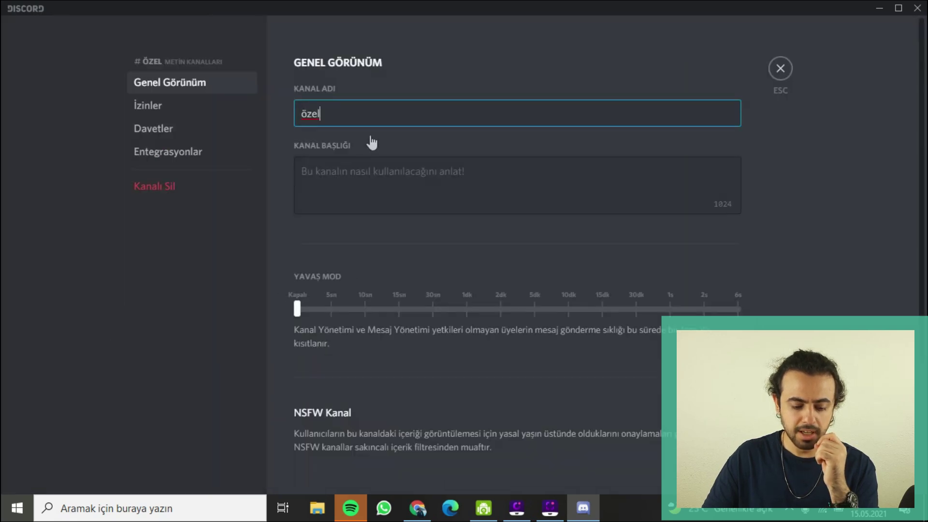
double_click(388, 115)
text(duyurular)
click(660, 463)
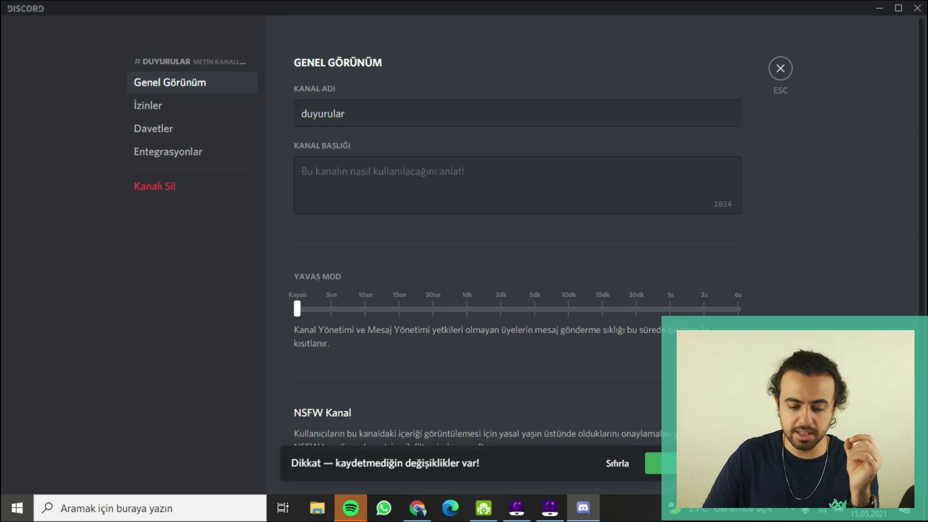
click(773, 71)
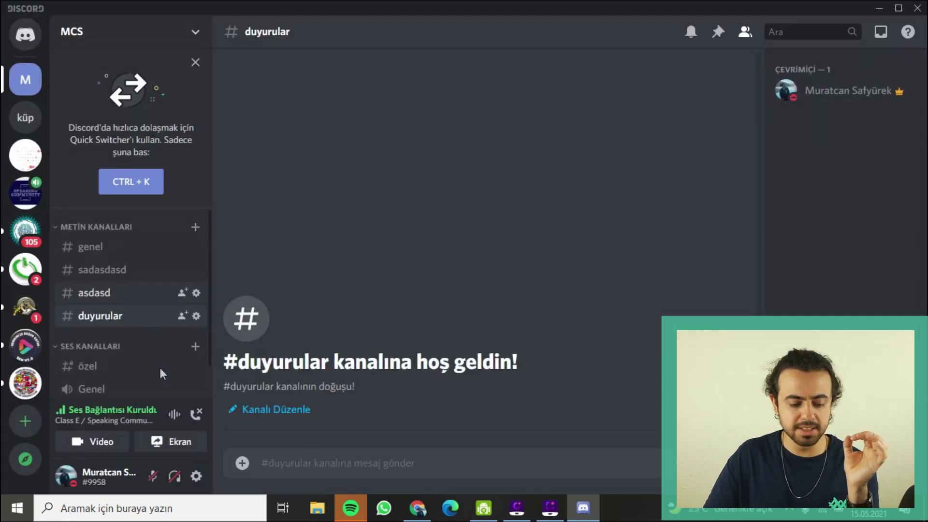
Dismiss the Quick Switcher tip and create a non-private category named VIP ÜYELER.
scroll(117, 382, down, 1)
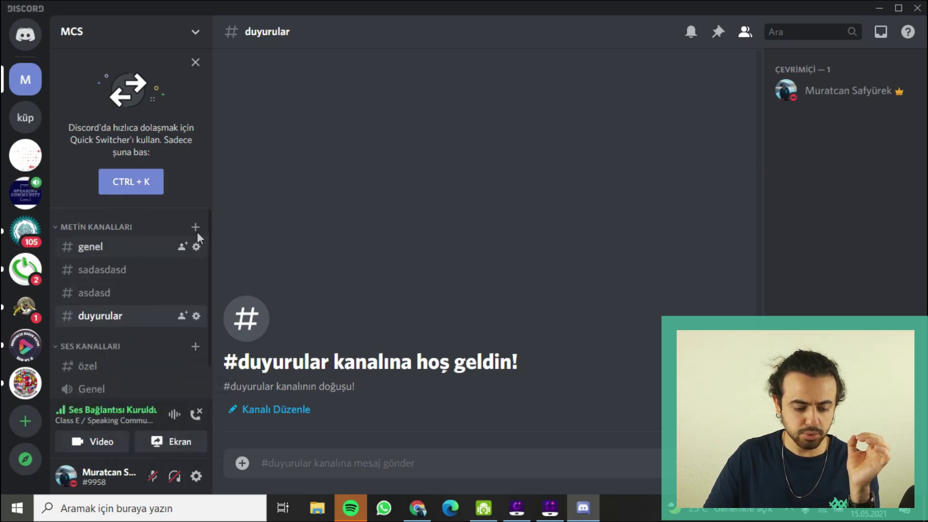
click(195, 62)
right_click(120, 289)
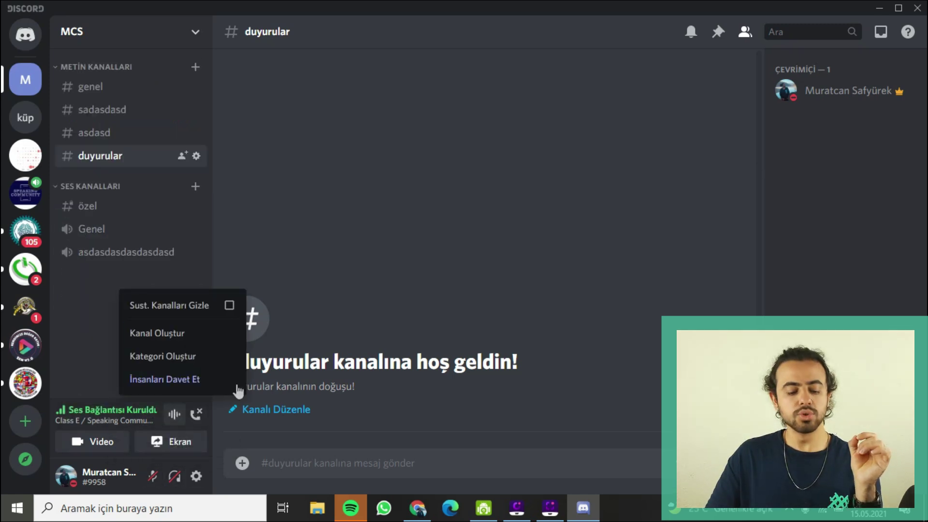
click(193, 357)
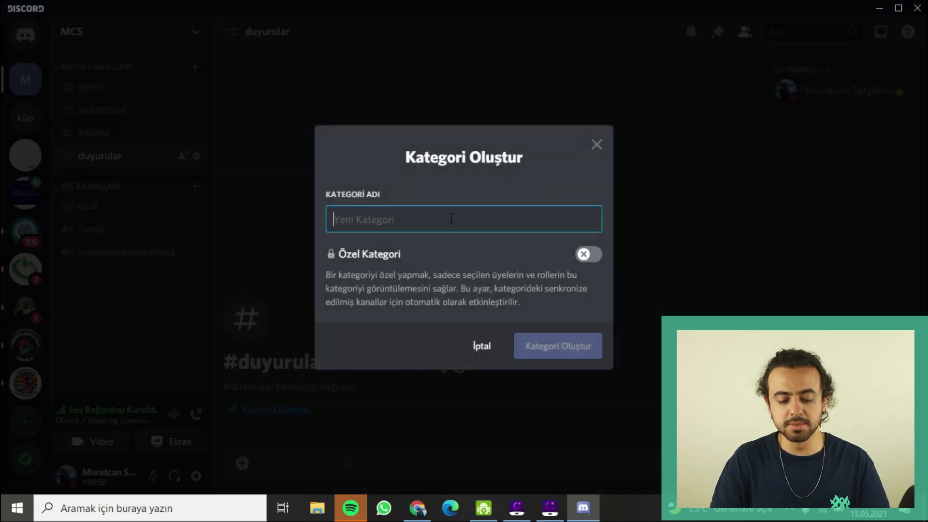
text(VIP ÜYELER)
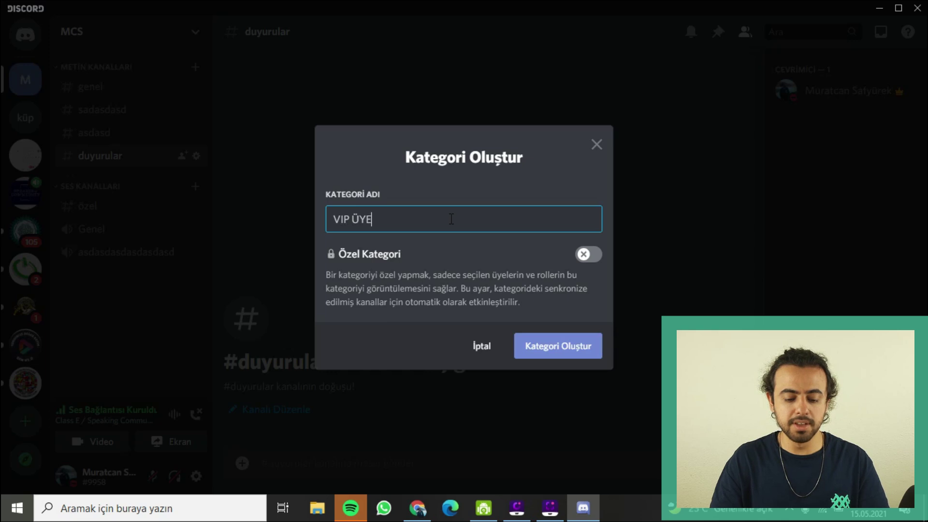
click(555, 360)
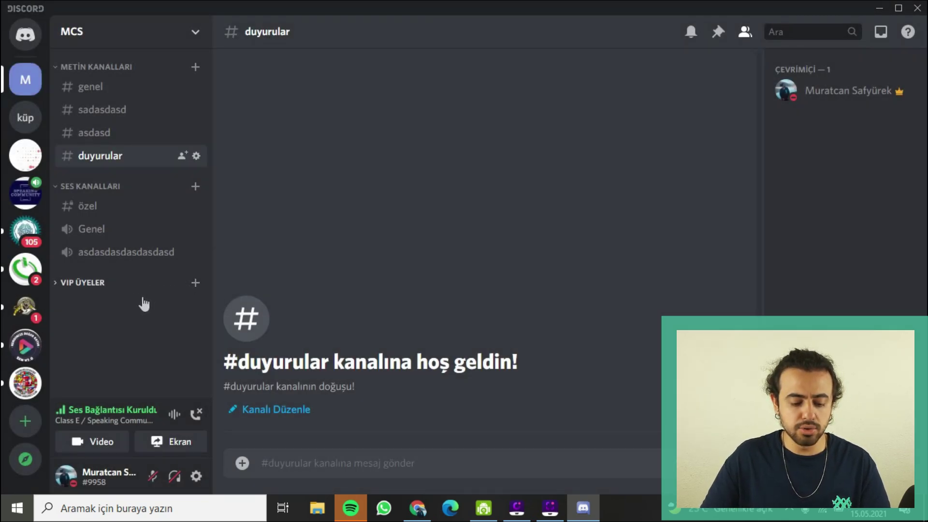
Create a text channel named vip-mesajlaşma in the VIP ÜYELER category.
click(187, 287)
click(195, 283)
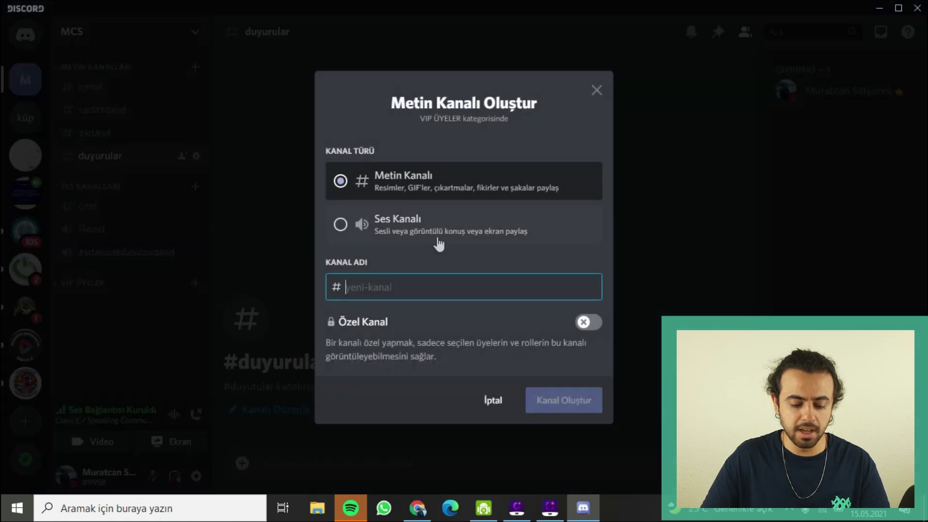
text(vip)
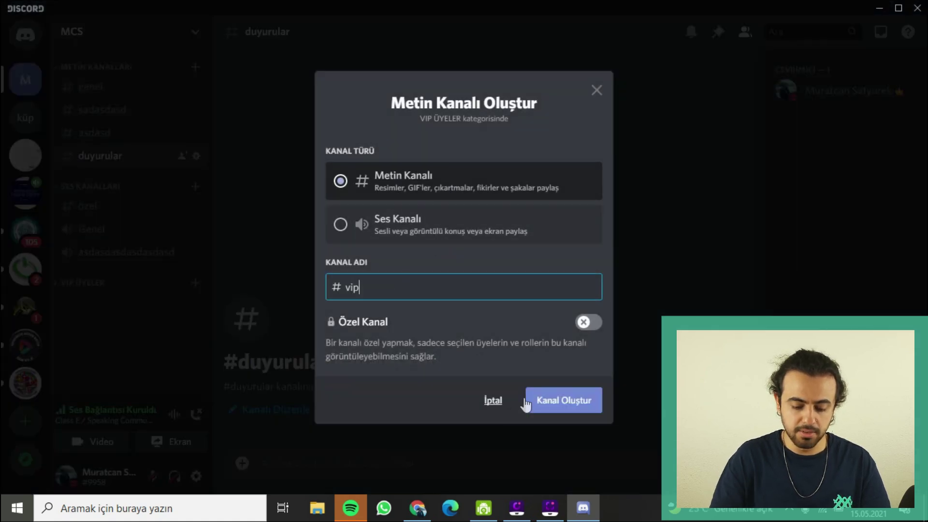
text(-mesajlaşma)
click(527, 401)
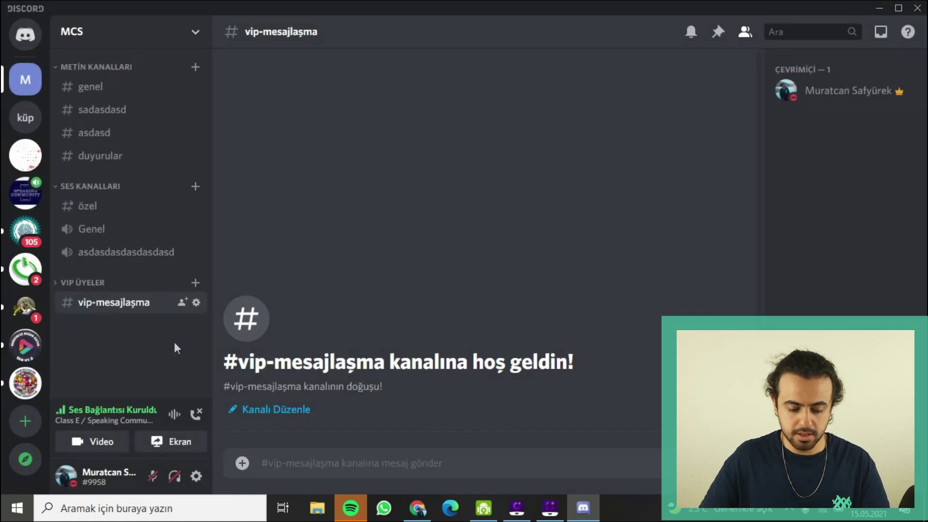
Create a voice channel named vip-konuşma in the VIP ÜYELER category.
click(193, 282)
click(411, 224)
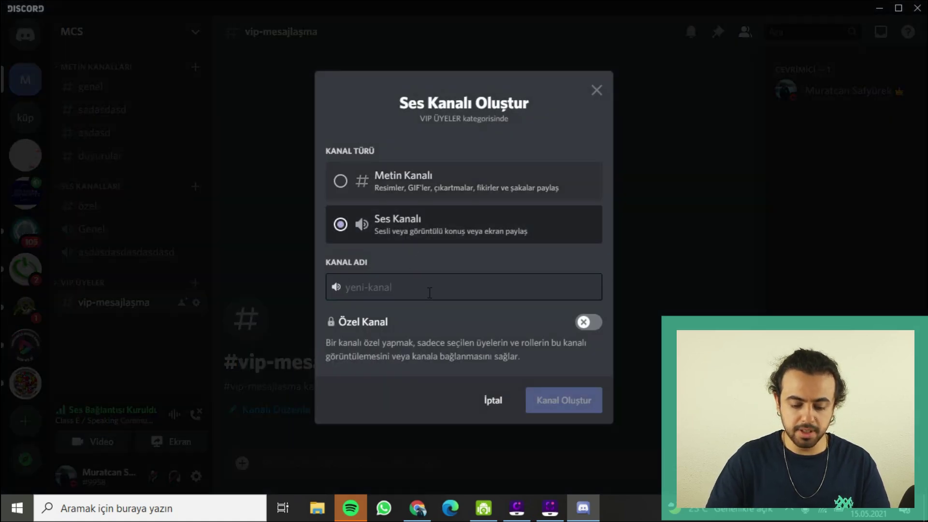
text(vip)
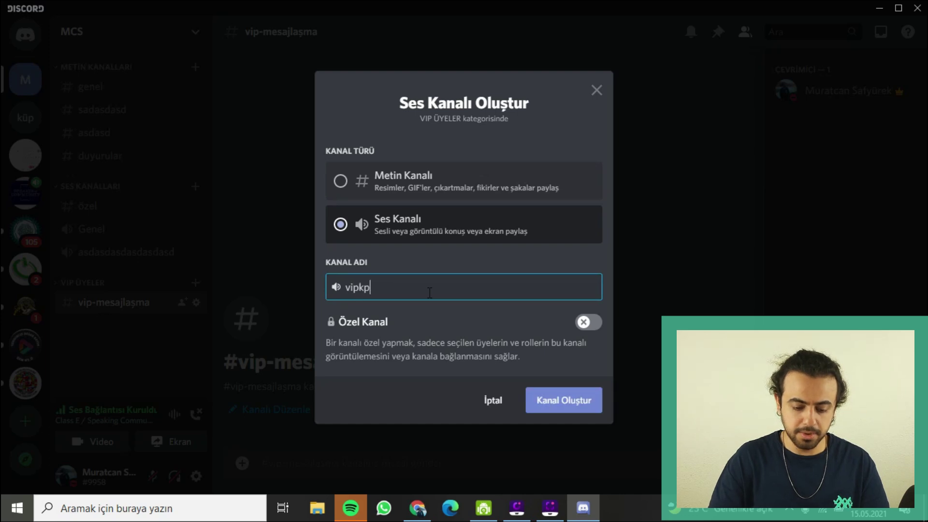
text(-konuşma)
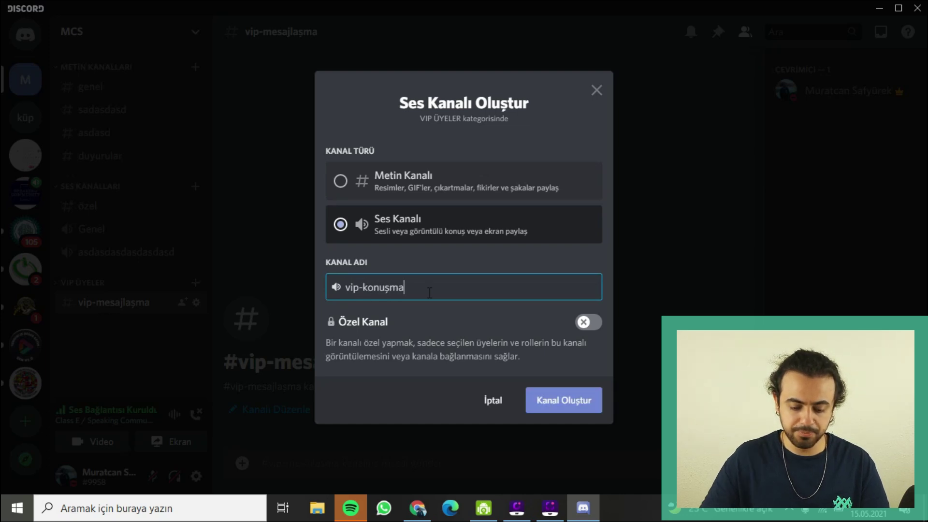
click(575, 401)
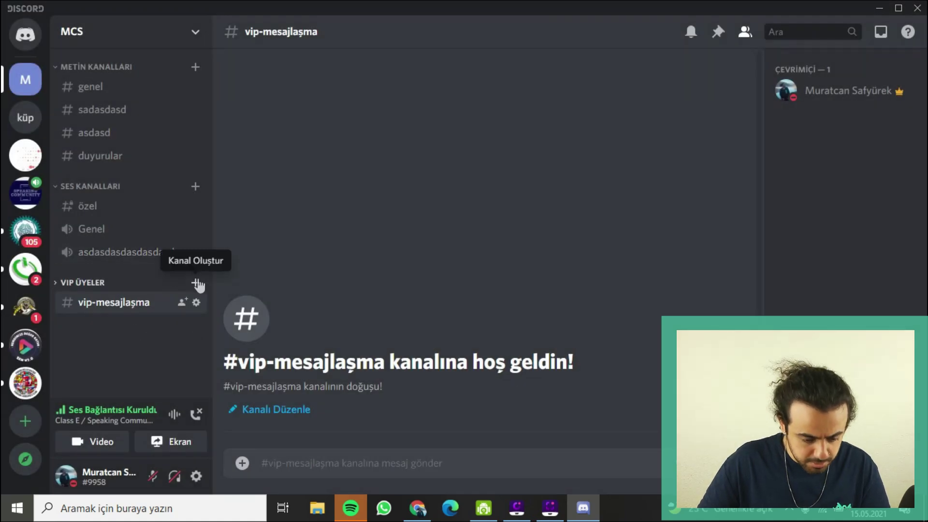
Create another voice channel in the VIP ÜYELER category, also named vip-konuşma.
click(196, 282)
click(411, 227)
click(434, 293)
text(v)
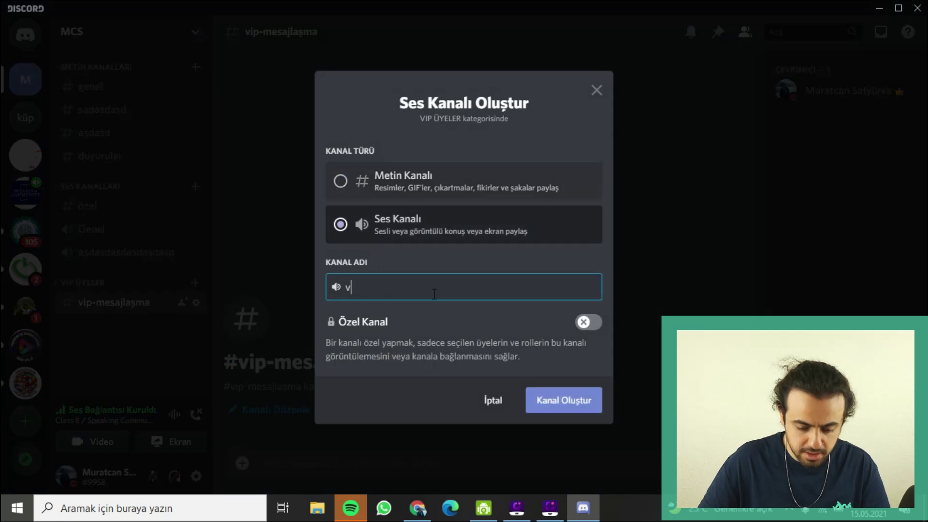
text(ip-konuşma)
click(441, 397)
click(284, 344)
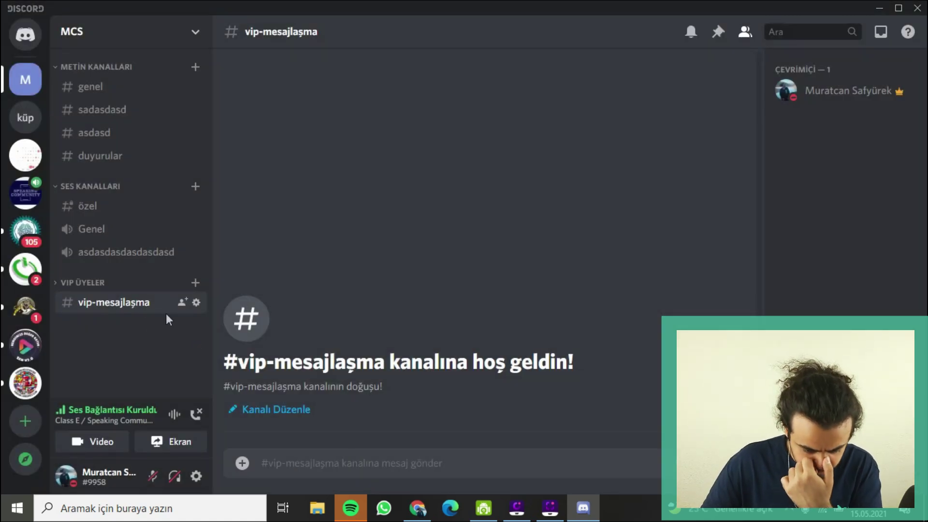
Expand the VIP ÜYELER category and delete its duplicate vip-konuşma voice channel.
click(178, 285)
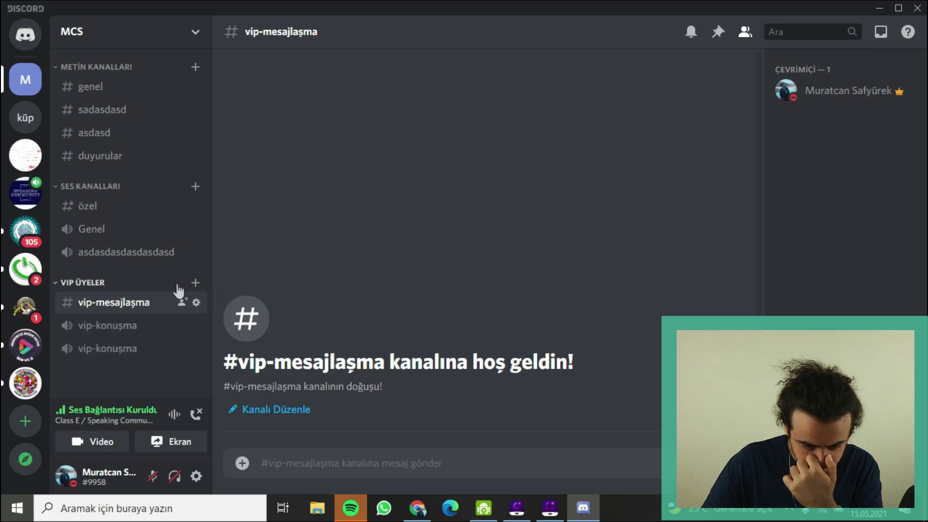
click(159, 289)
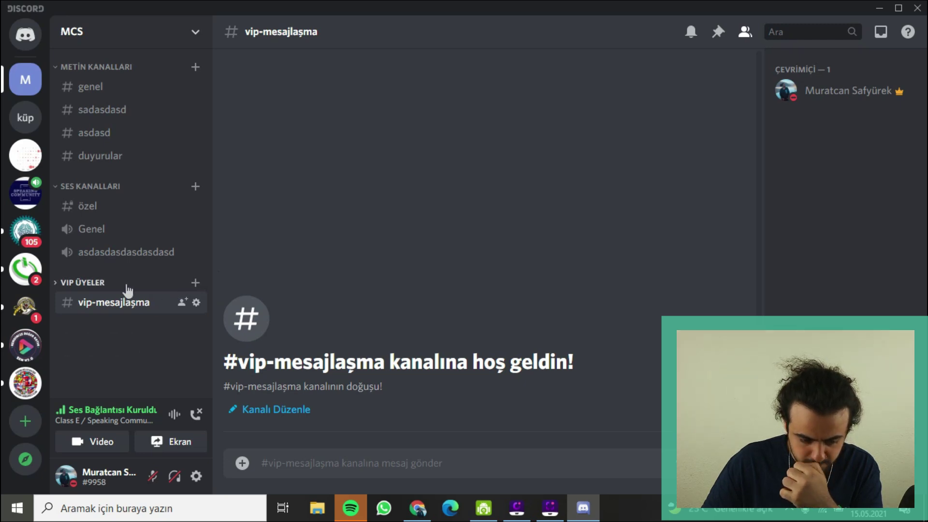
click(127, 285)
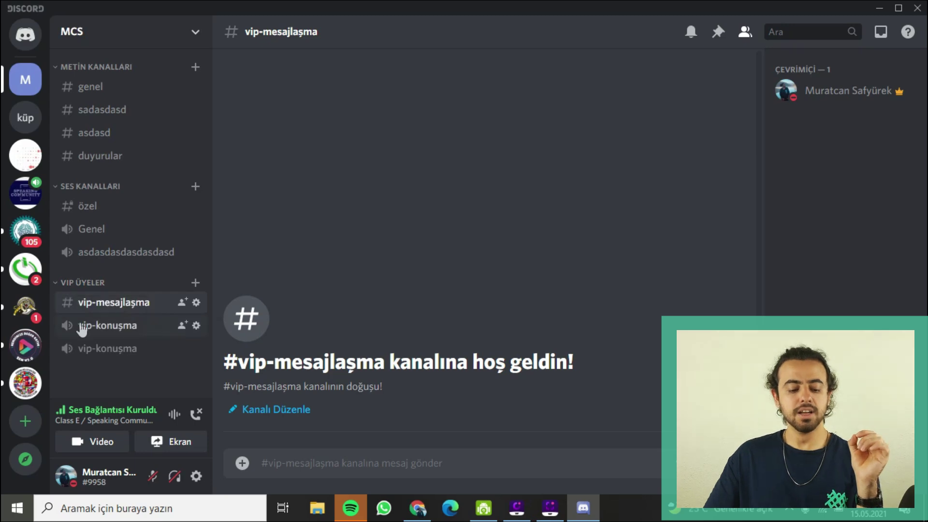
right_click(108, 348)
click(145, 469)
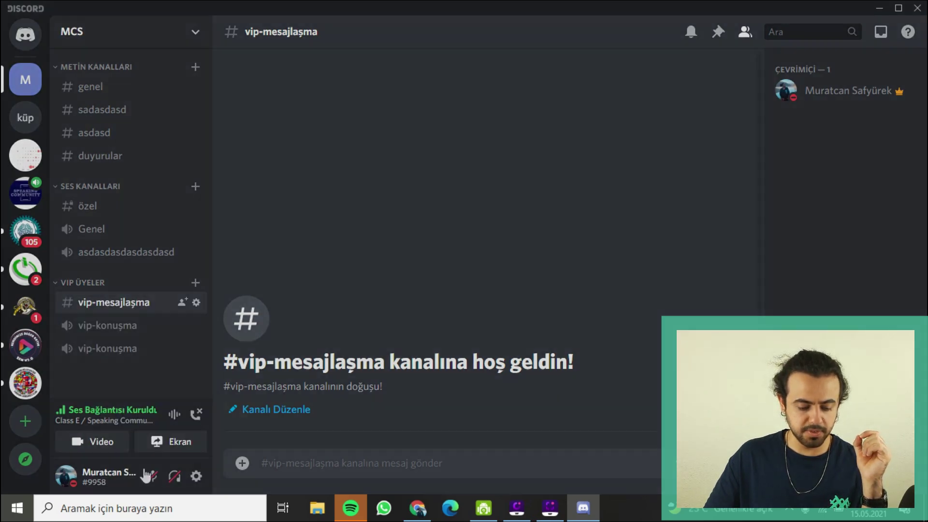
click(539, 297)
Collapse and re-expand the VIP ÜYELER and SES KANALLARI categories, and join the vip-konuşma voice channel.
click(63, 285)
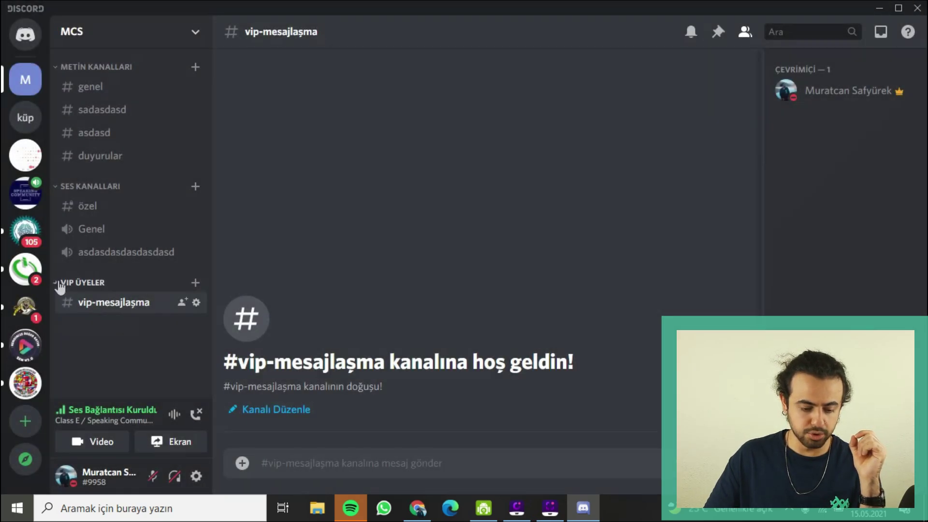
click(57, 188)
click(57, 187)
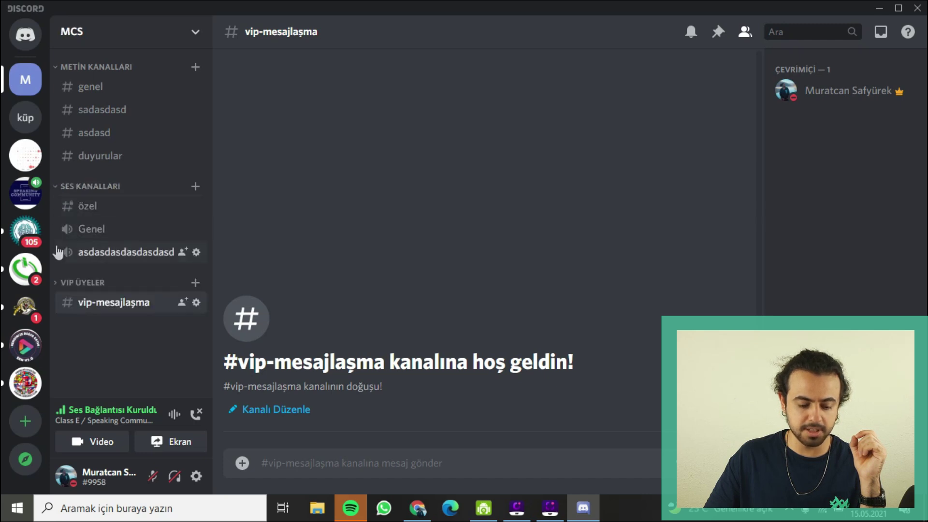
click(59, 282)
click(79, 330)
click(55, 188)
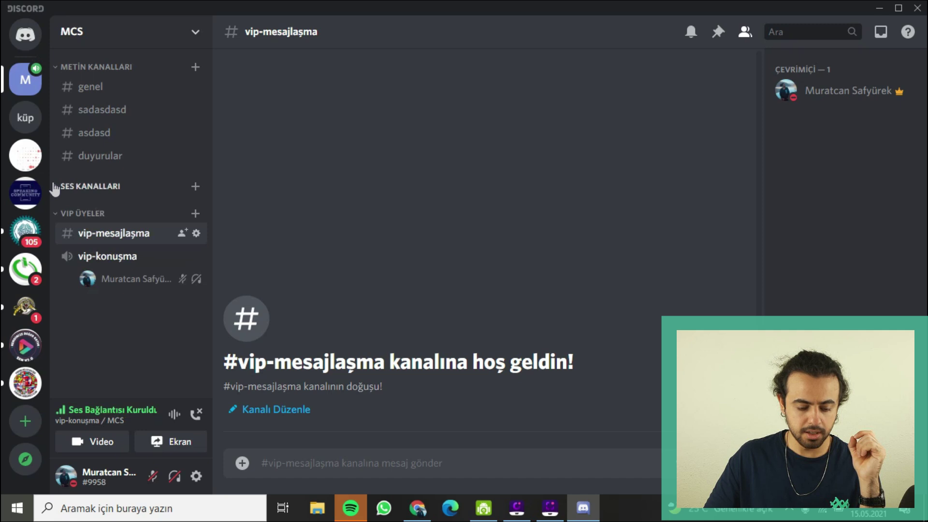
click(55, 188)
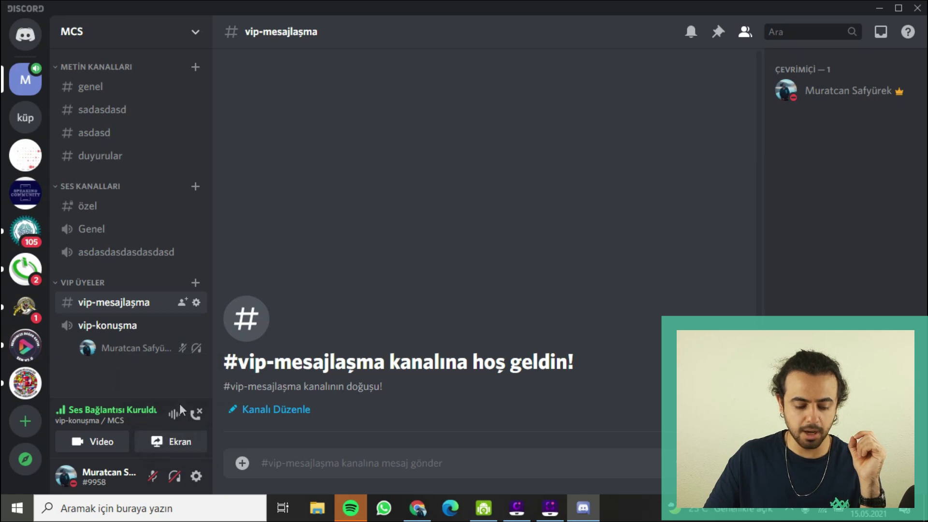
Turn off deafening and toggle the microphone mute several times, leaving the microphone unmuted.
click(155, 479)
click(154, 481)
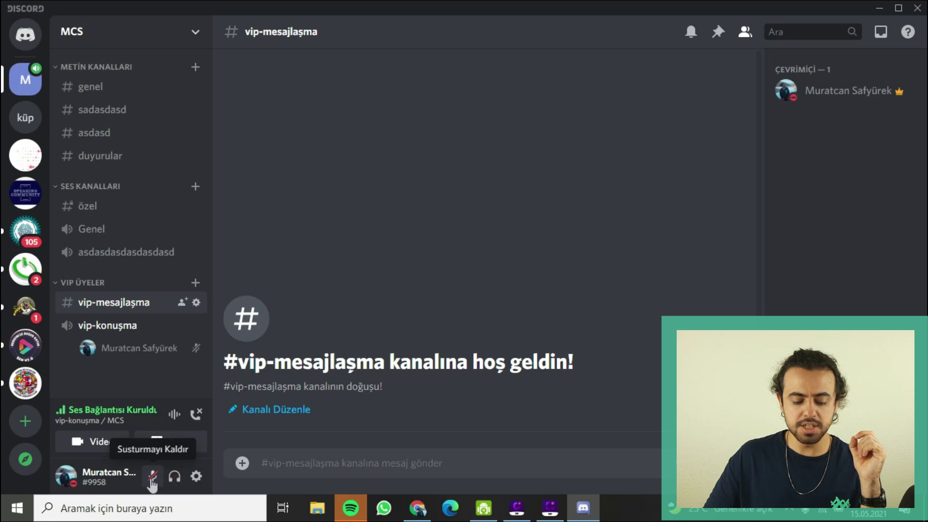
click(154, 477)
click(152, 479)
click(152, 478)
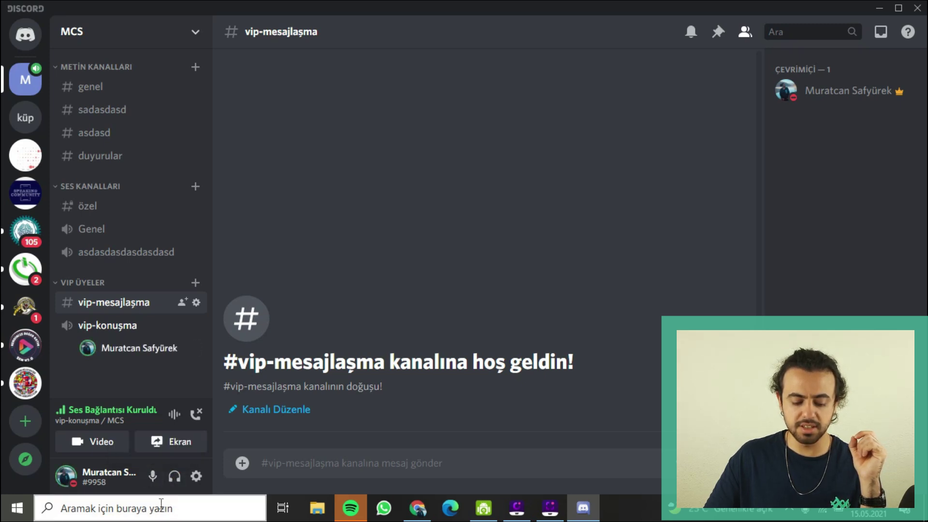
Switch deafening on and off, mute the microphone and deafen the audio again.
click(174, 476)
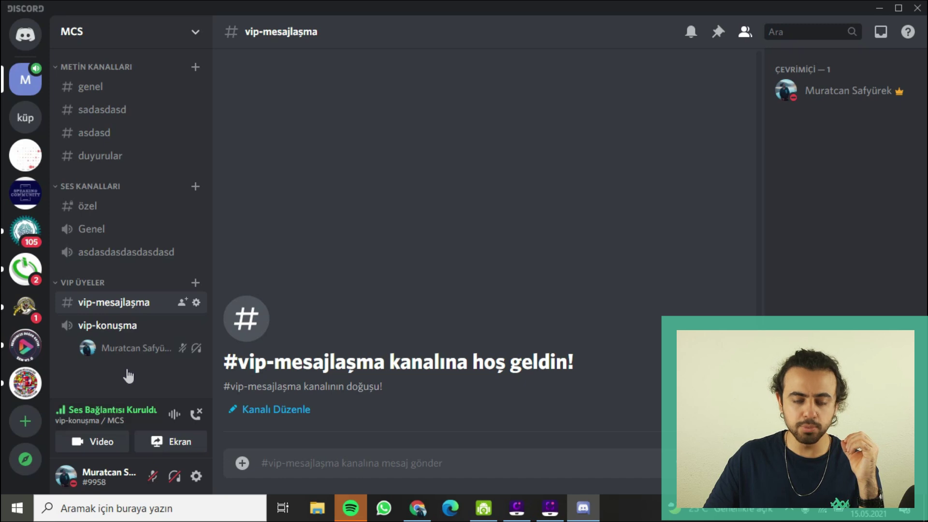
click(174, 479)
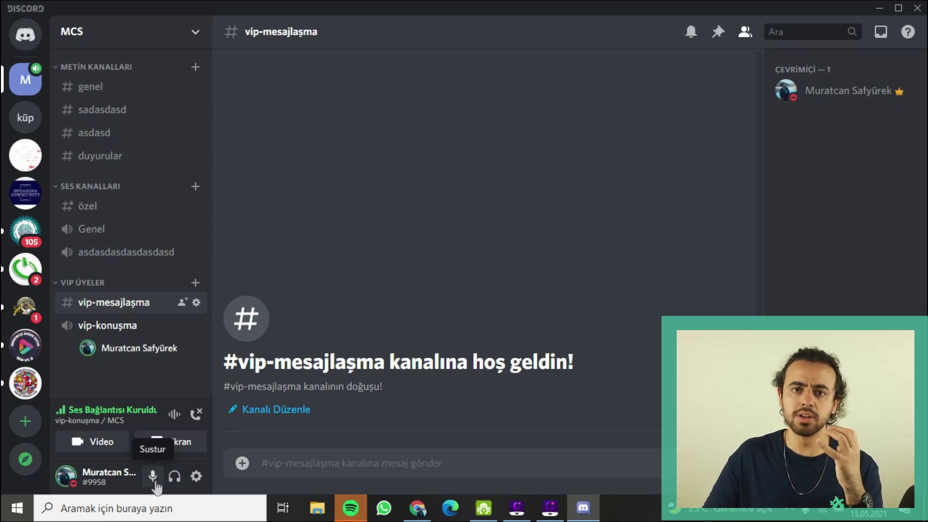
click(155, 480)
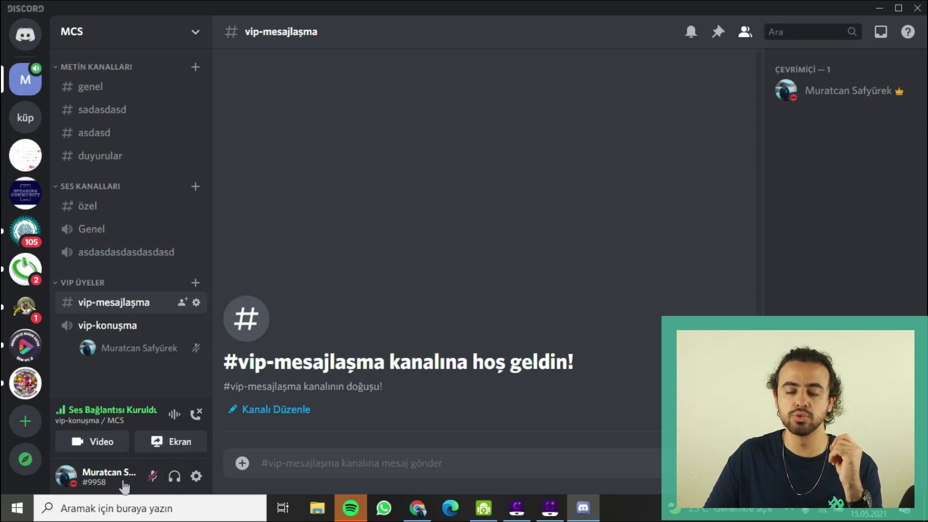
click(175, 477)
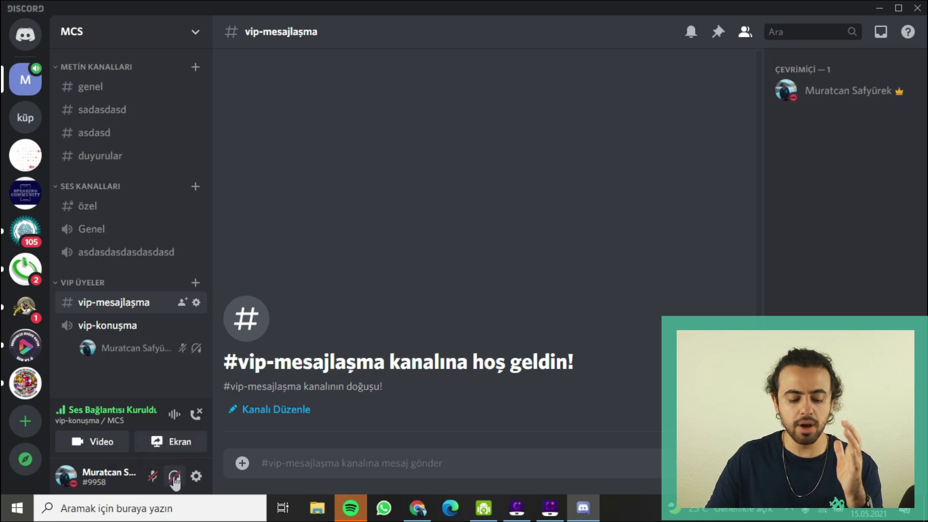
Open the permissions of the VIP ÜYELER category and add the yonetici role to the advanced permissions.
right_click(111, 282)
mouse_move(217, 329)
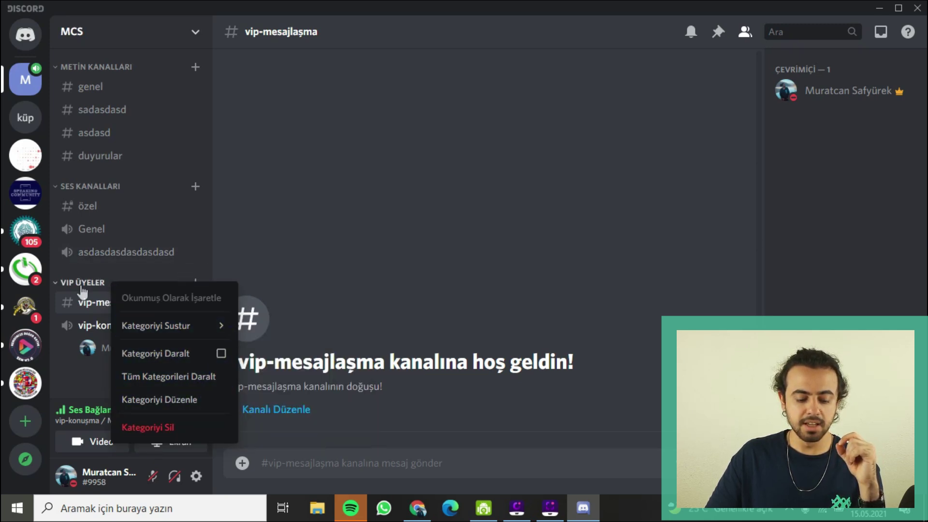
click(192, 399)
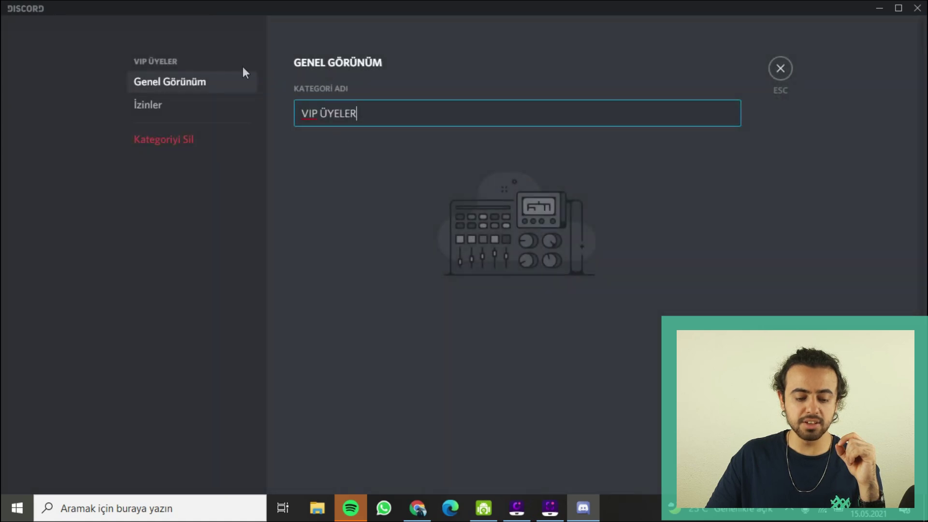
click(165, 106)
scroll(386, 257, down, 3)
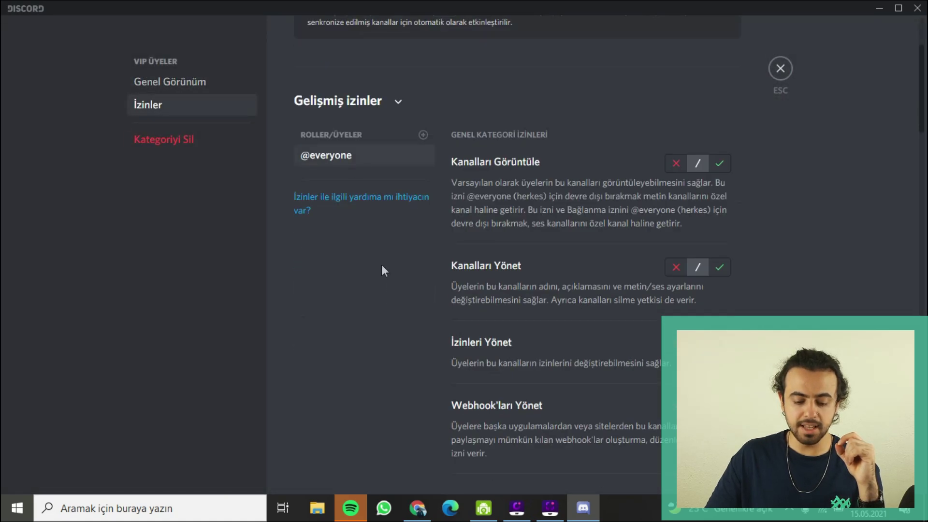
click(424, 135)
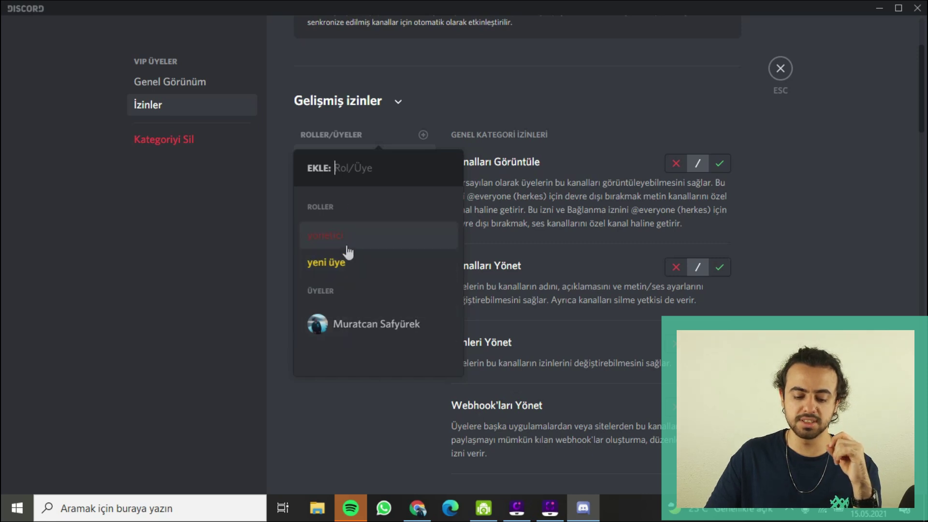
key(Escape)
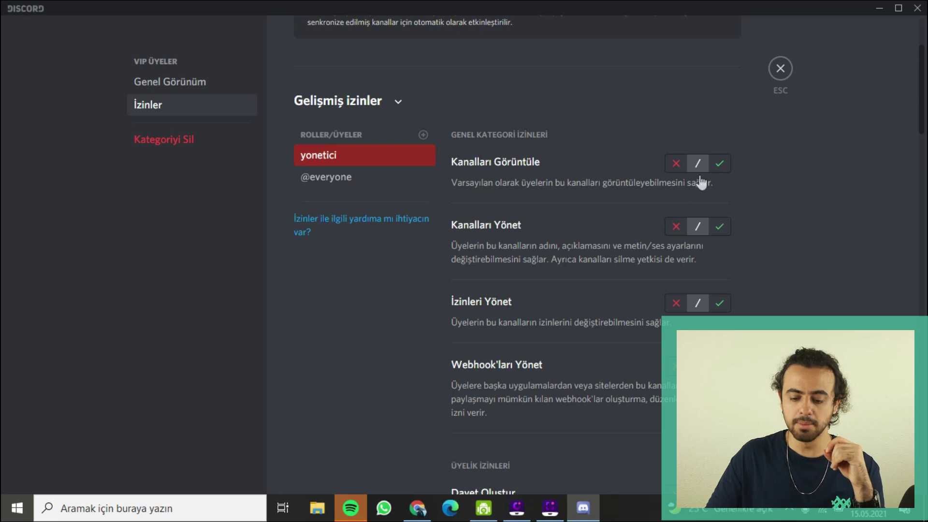
Leave Kanalları Görüntüle neutral for the yonetici role and allow Mesaj Gönder, Bağlan and Konuş in the VIP ÜYELER category.
click(719, 164)
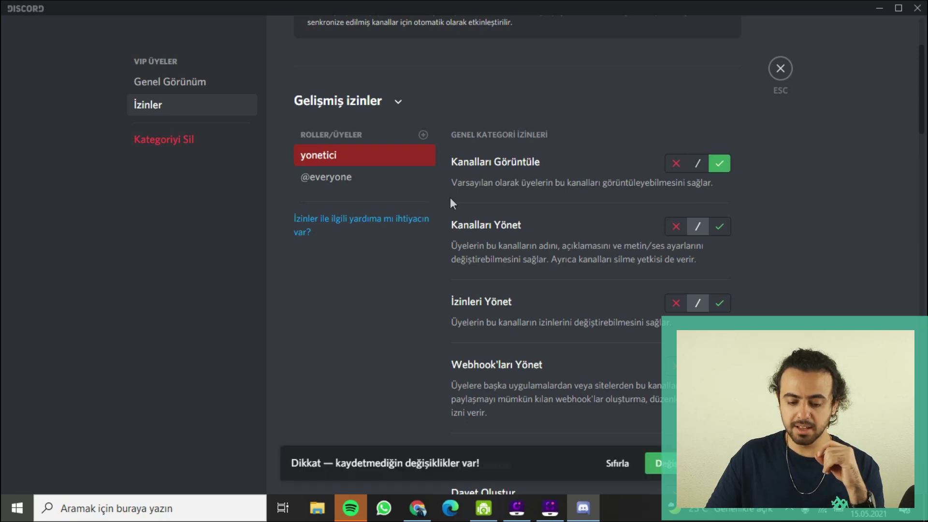
click(697, 162)
scroll(699, 251, down, 10)
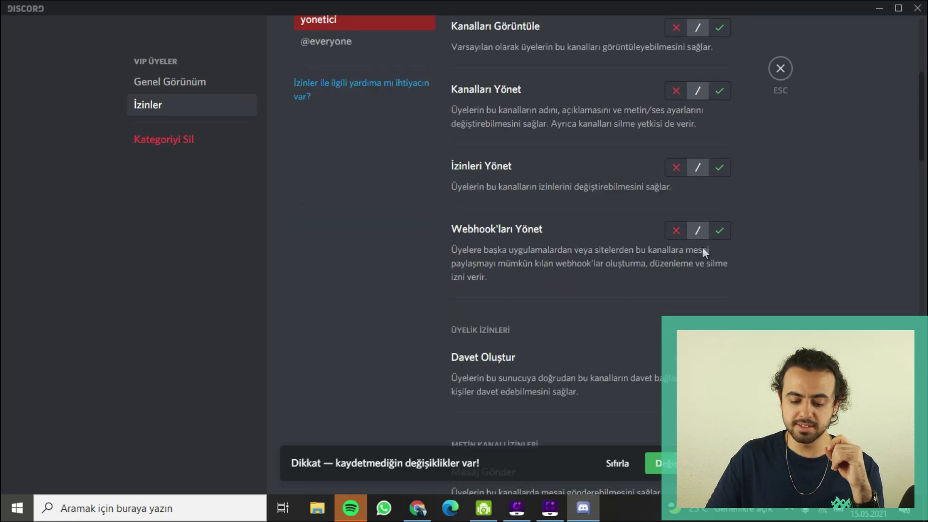
scroll(699, 247, down, 15)
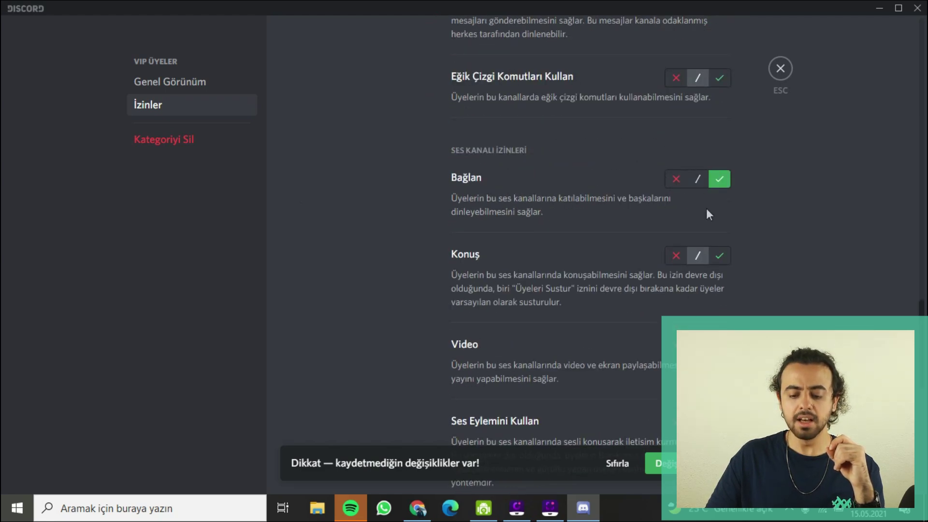
click(719, 256)
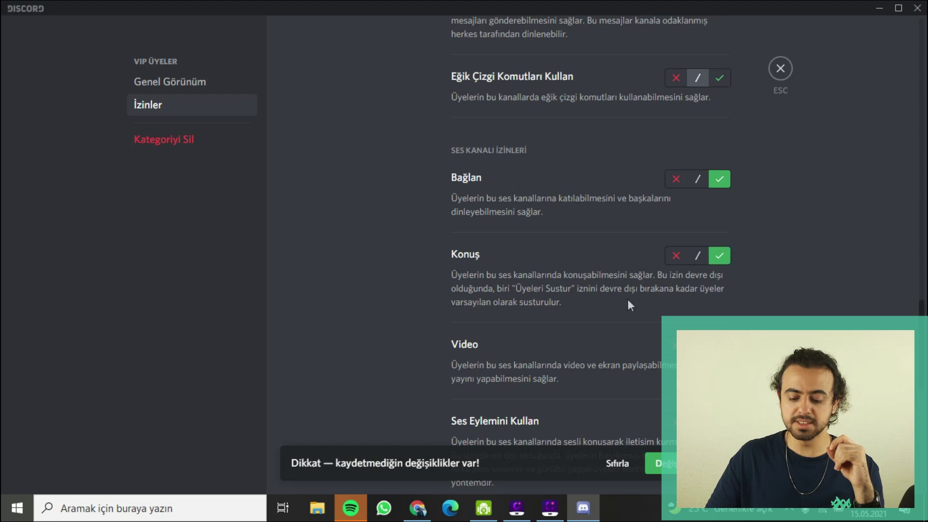
Review the yonetici role's text and voice channel permissions for VIP ÜYELER and close the category settings.
scroll(725, 324, down, 1)
scroll(623, 324, down, 4)
scroll(644, 329, up, 8)
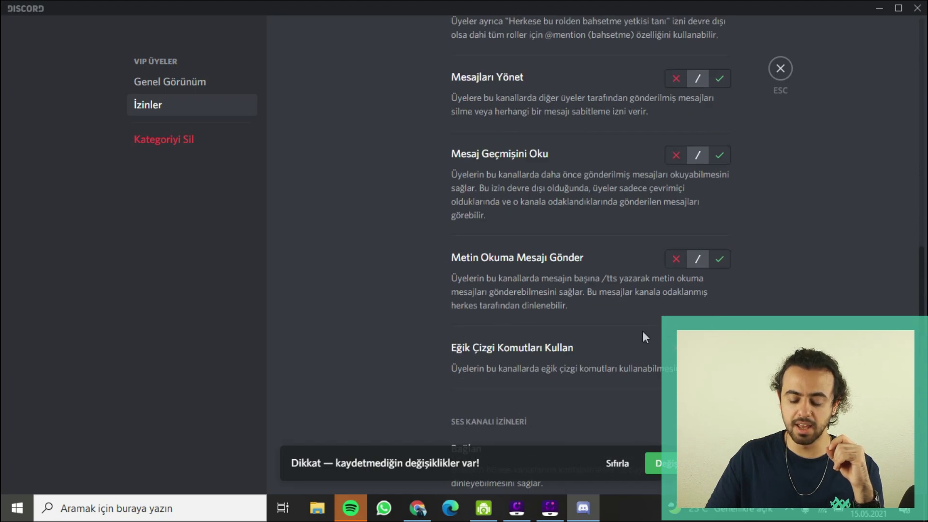
scroll(653, 304, up, 6)
scroll(686, 245, down, 2)
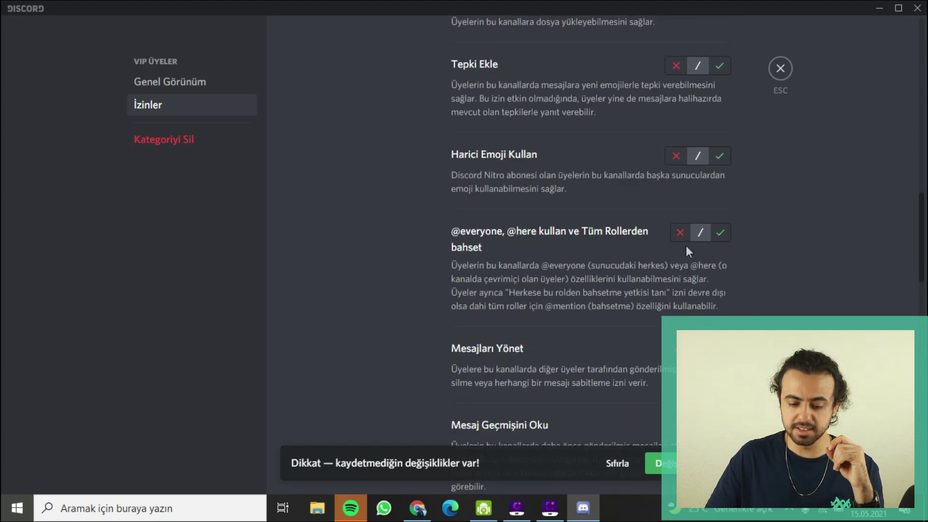
scroll(667, 225, up, 4)
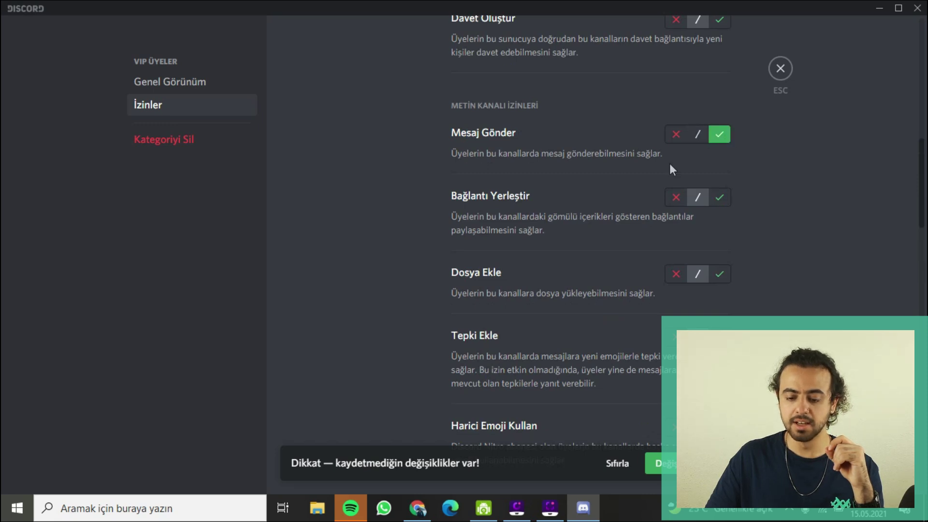
scroll(579, 212, up, 3)
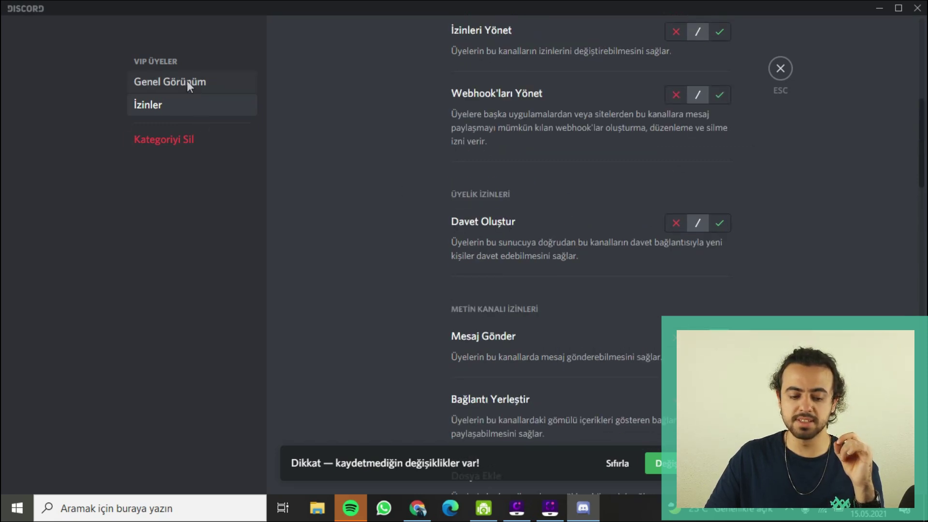
click(207, 104)
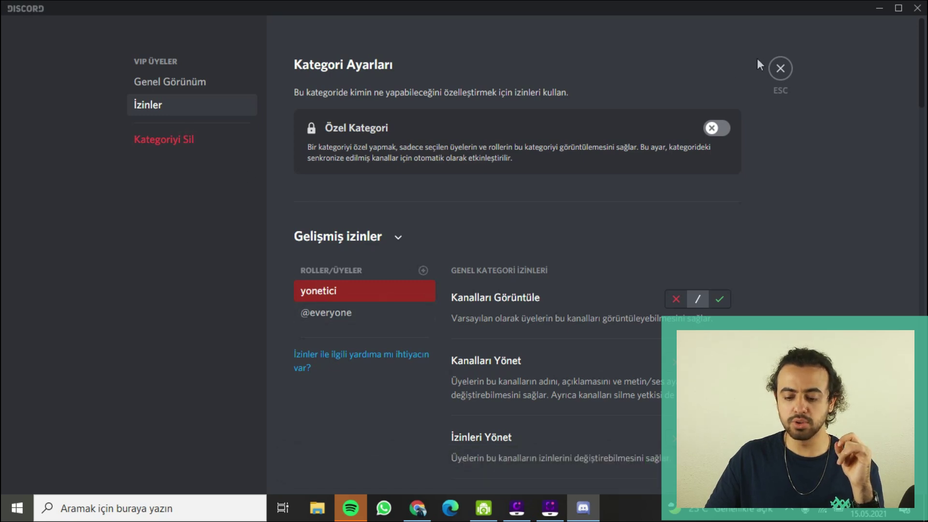
key(Escape)
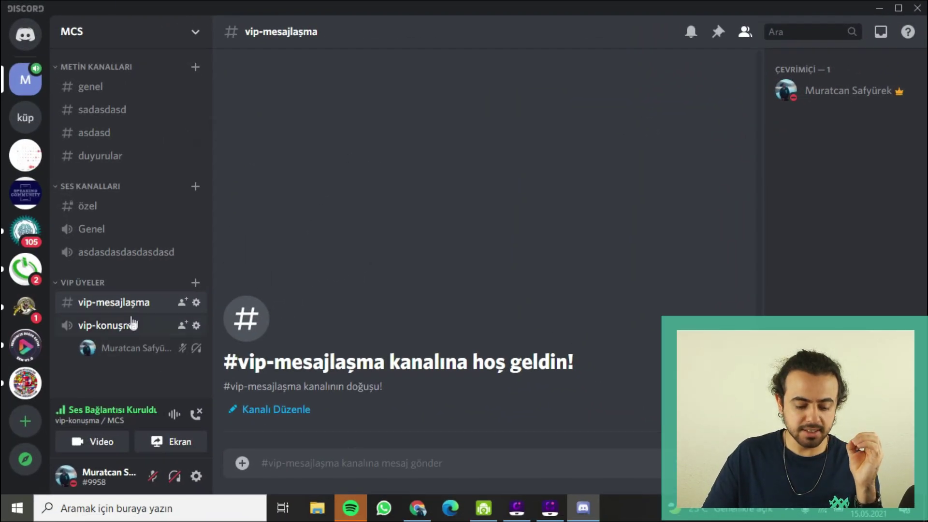
Move the connected member from the vip-konuşma voice channel to the Genel voice channel.
drag(128, 357, 103, 231)
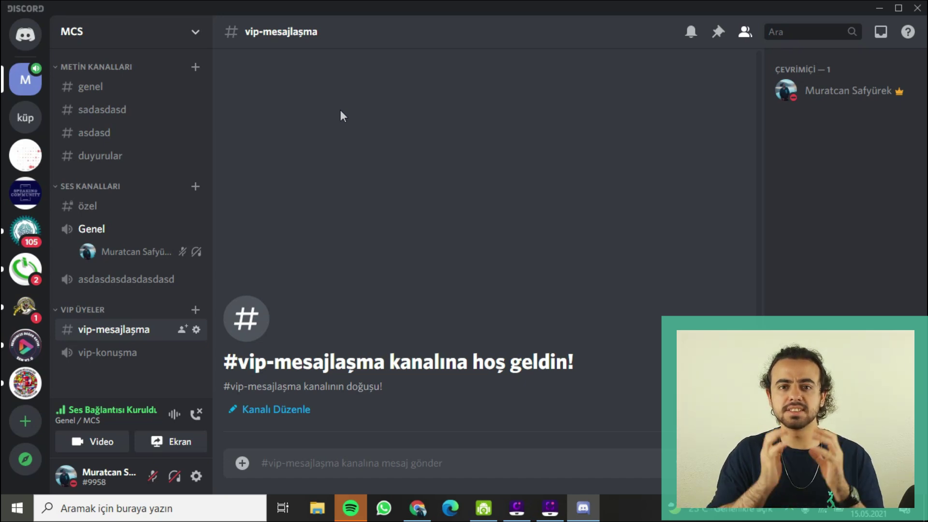
Open the invitation dialog for the MCS server, copy the invite link and close the dialog.
click(203, 23)
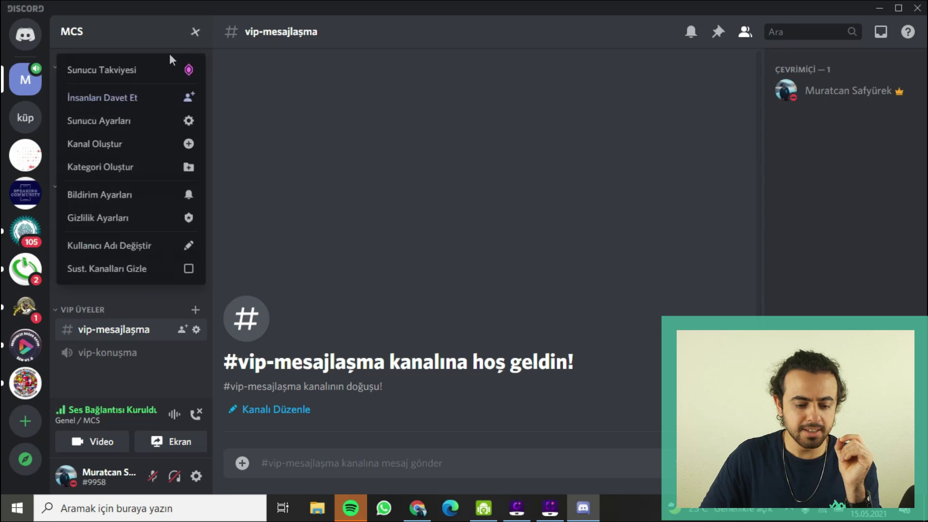
click(111, 96)
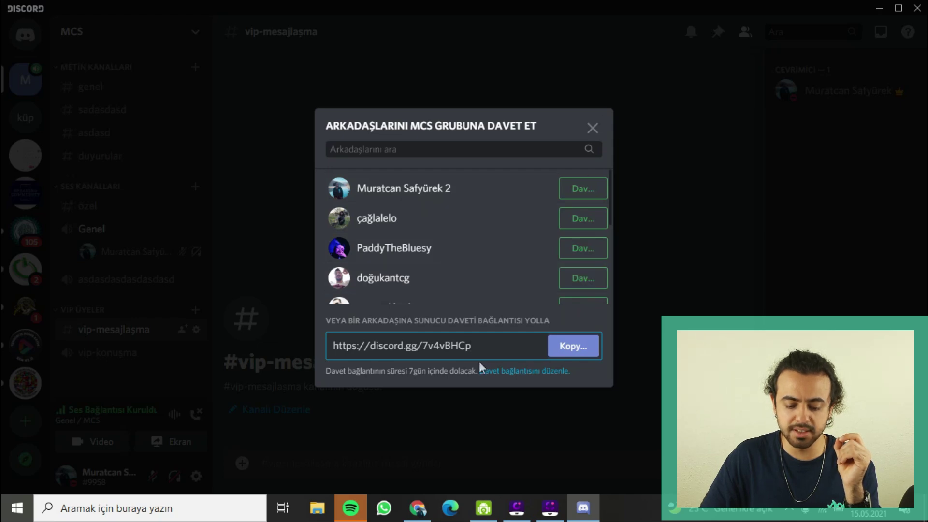
click(505, 353)
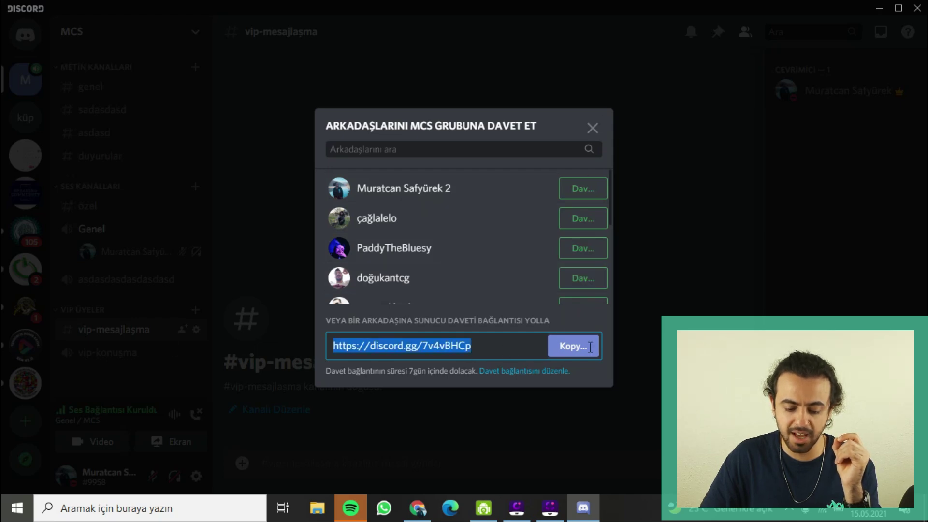
click(563, 350)
click(683, 166)
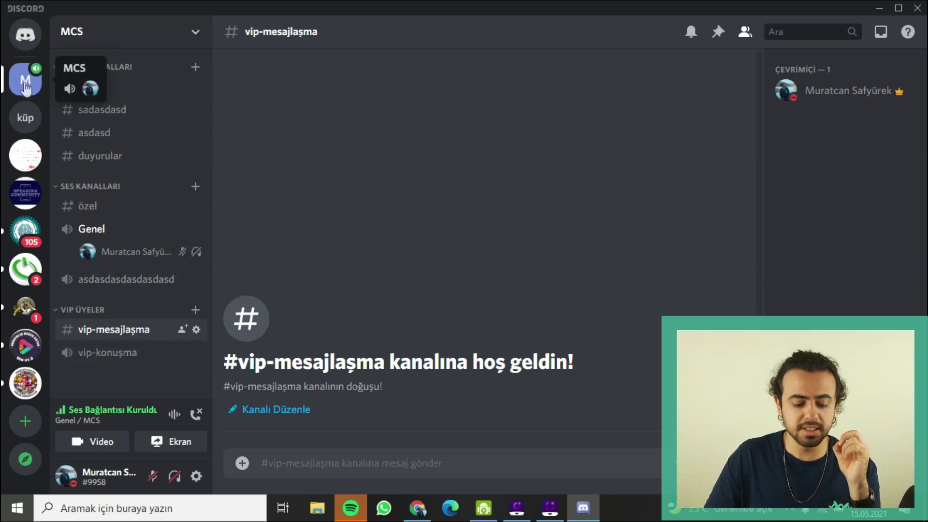
View the account page in the user settings and close it.
click(195, 476)
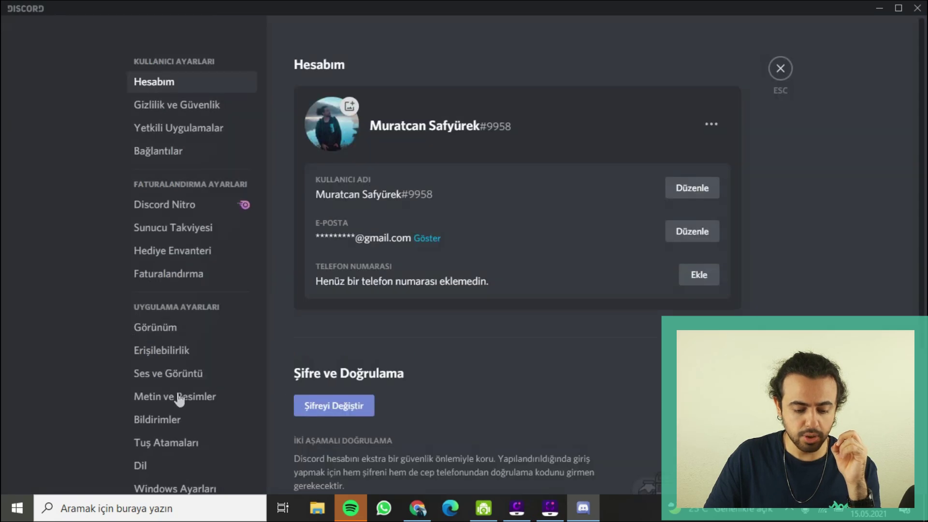
key(Escape)
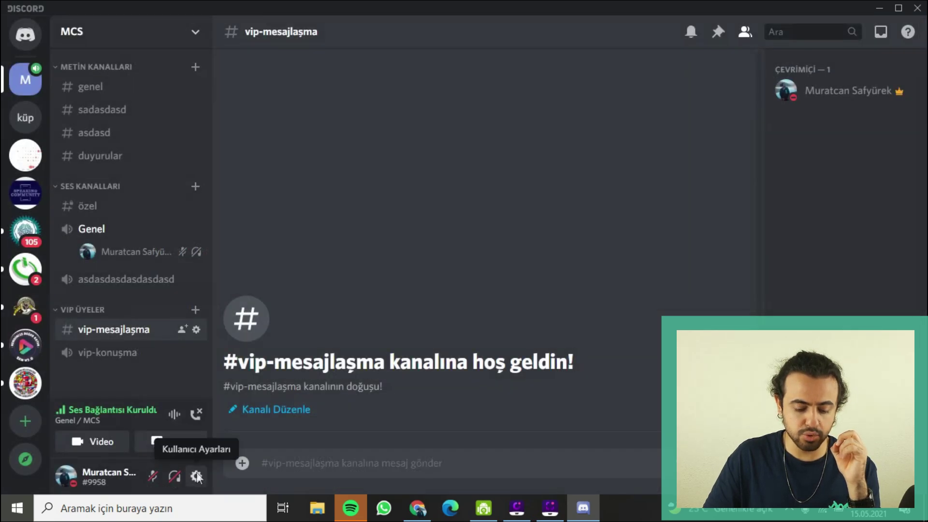